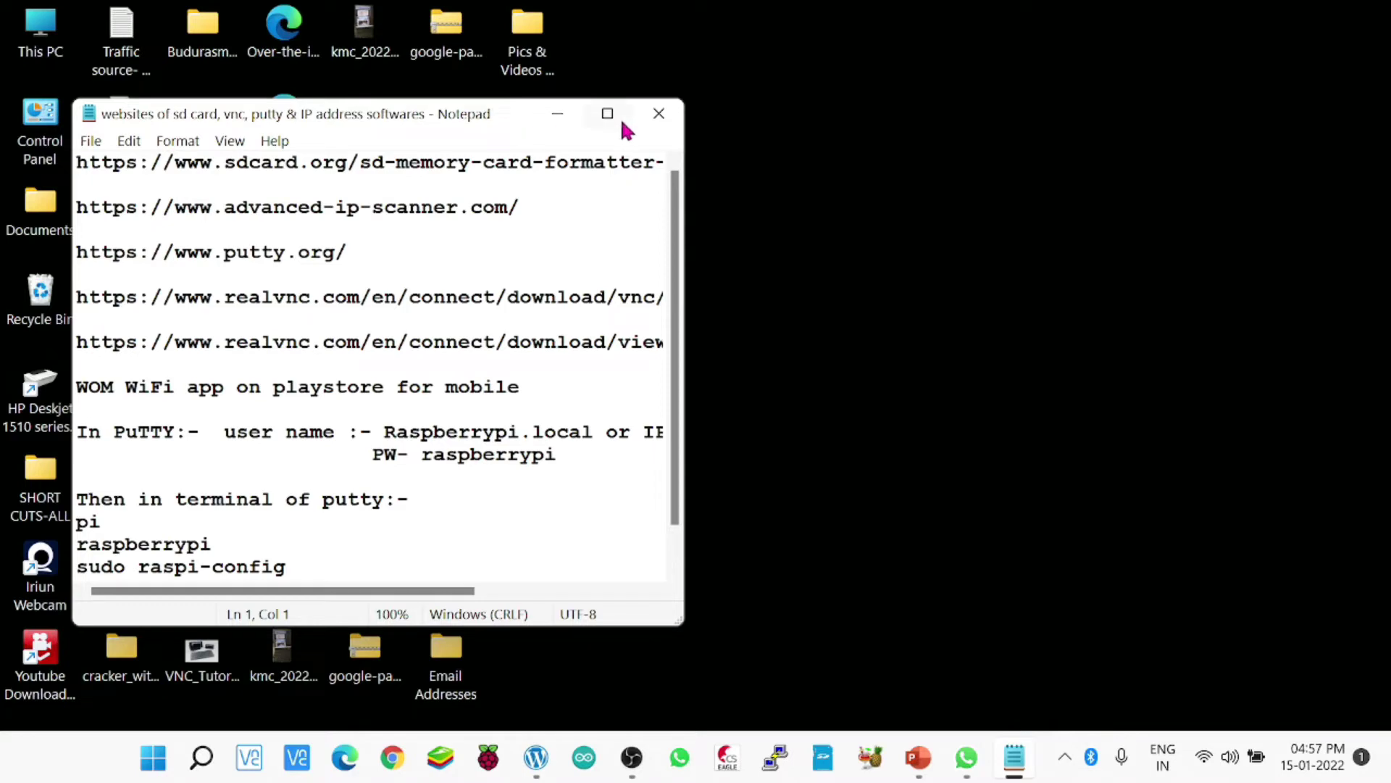
Copy the VNC Viewer for Windows download link from the maximized Notepad note, then minimize Notepad.
click(608, 113)
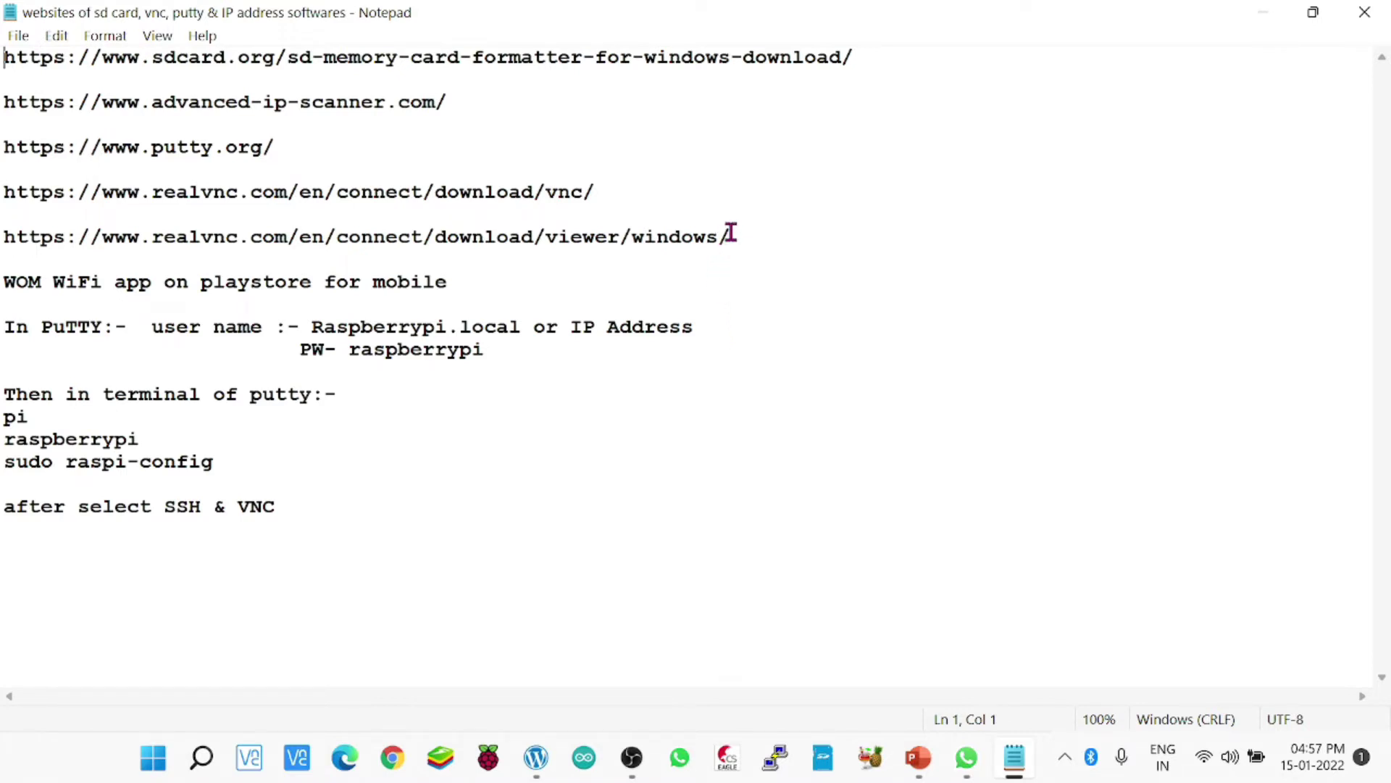
drag(732, 236, 4, 236)
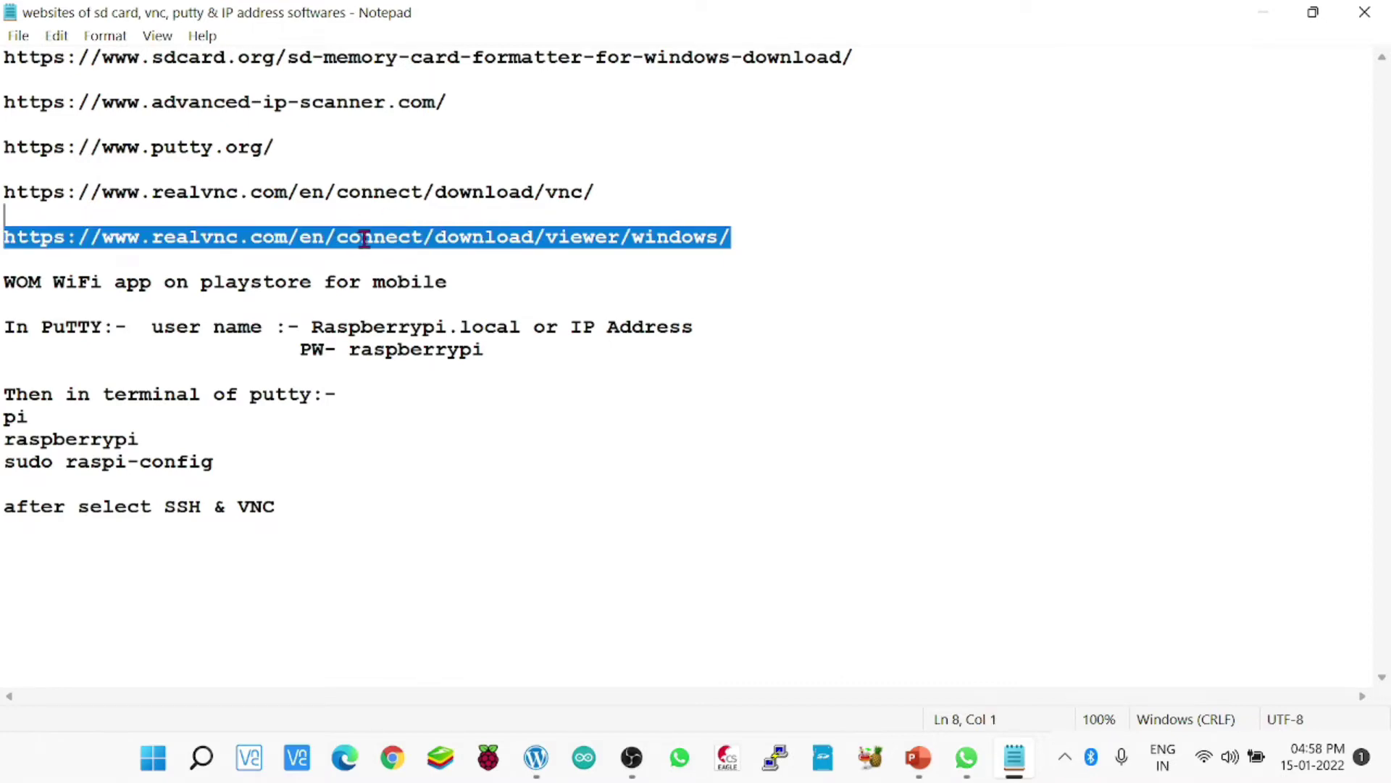
right_click(366, 243)
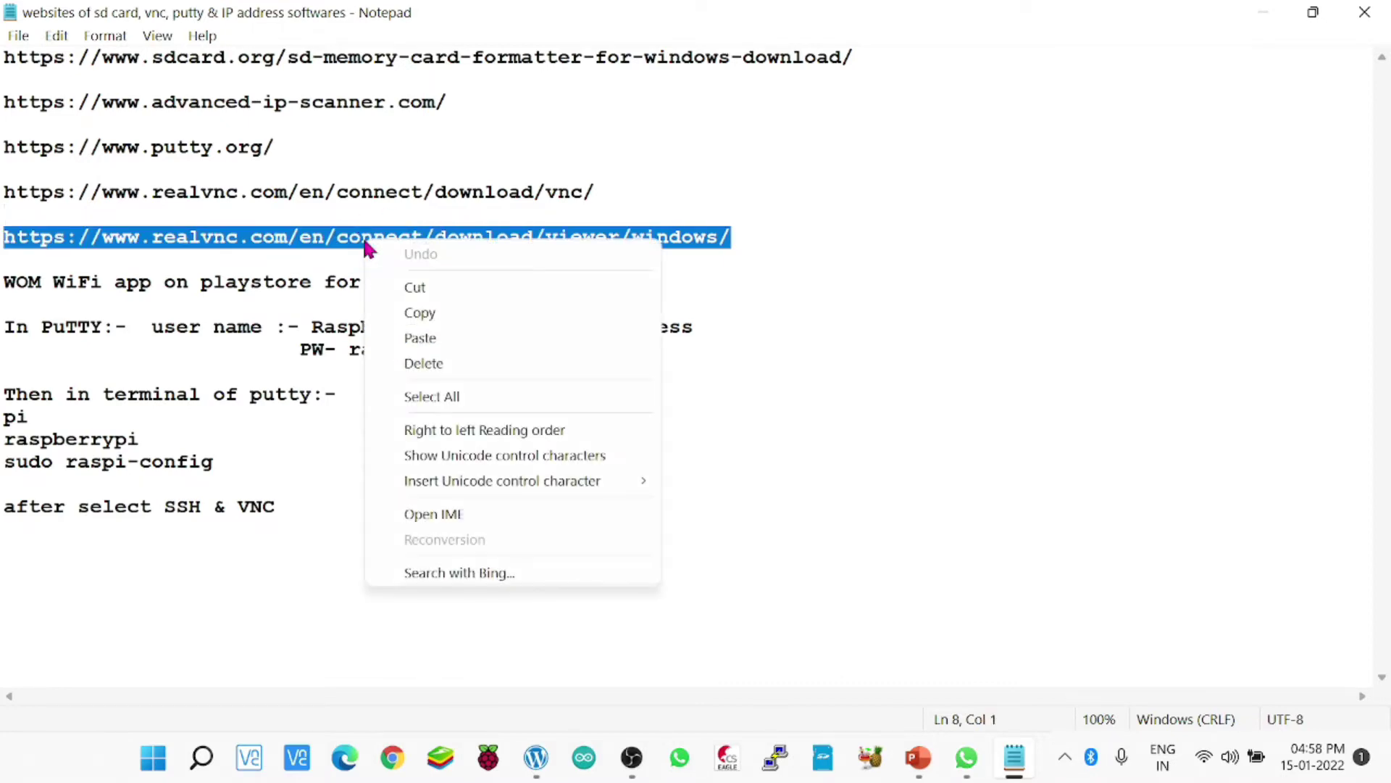
click(428, 314)
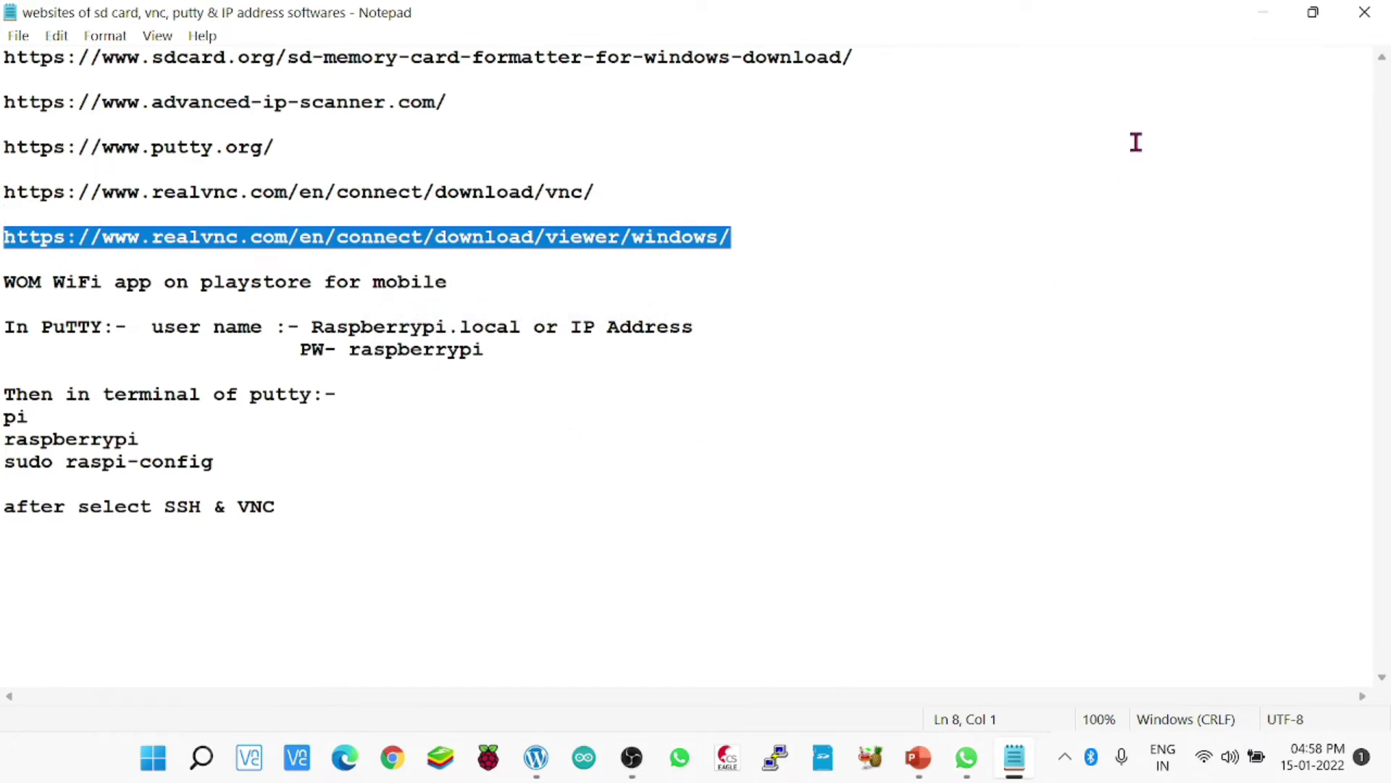
click(1270, 18)
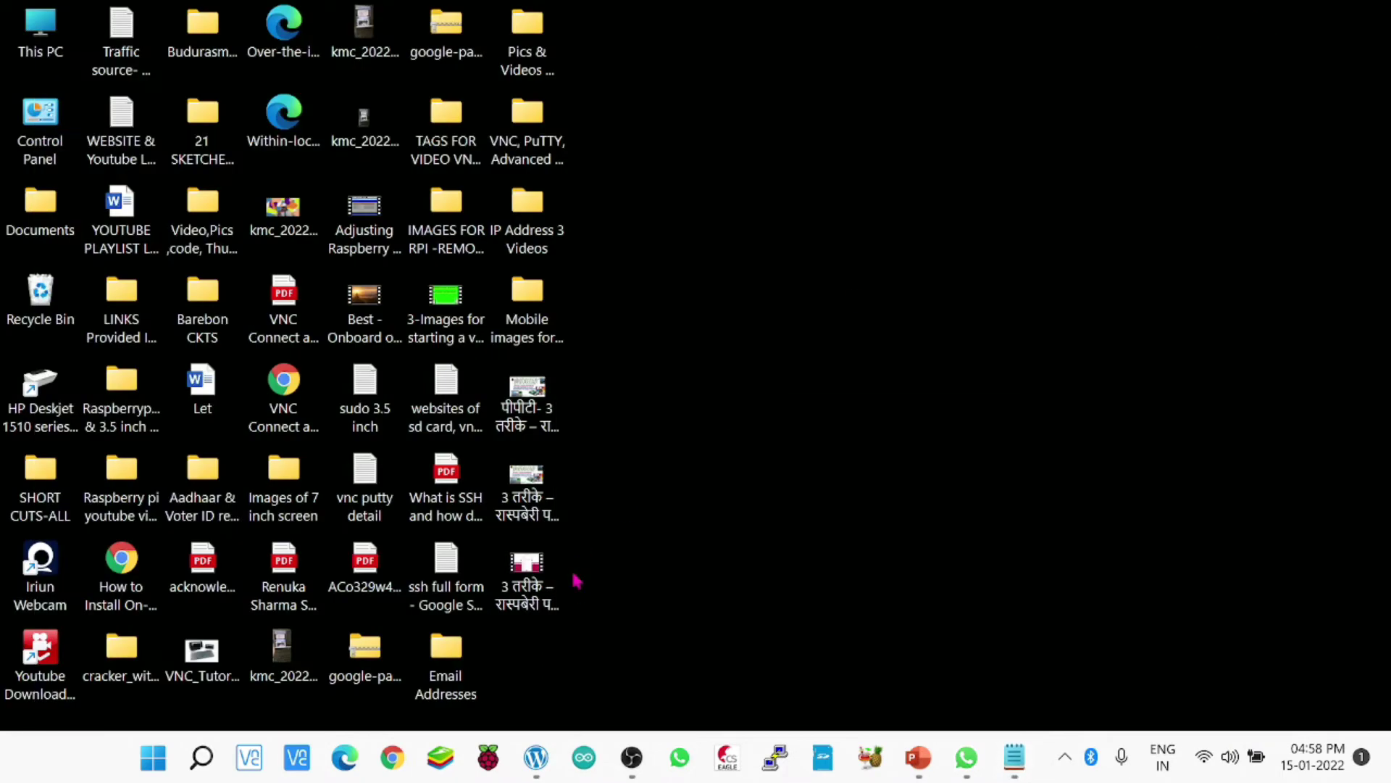
Paste the copied link into Chrome's address bar and open the Download VNC Viewer for Windows page.
click(394, 758)
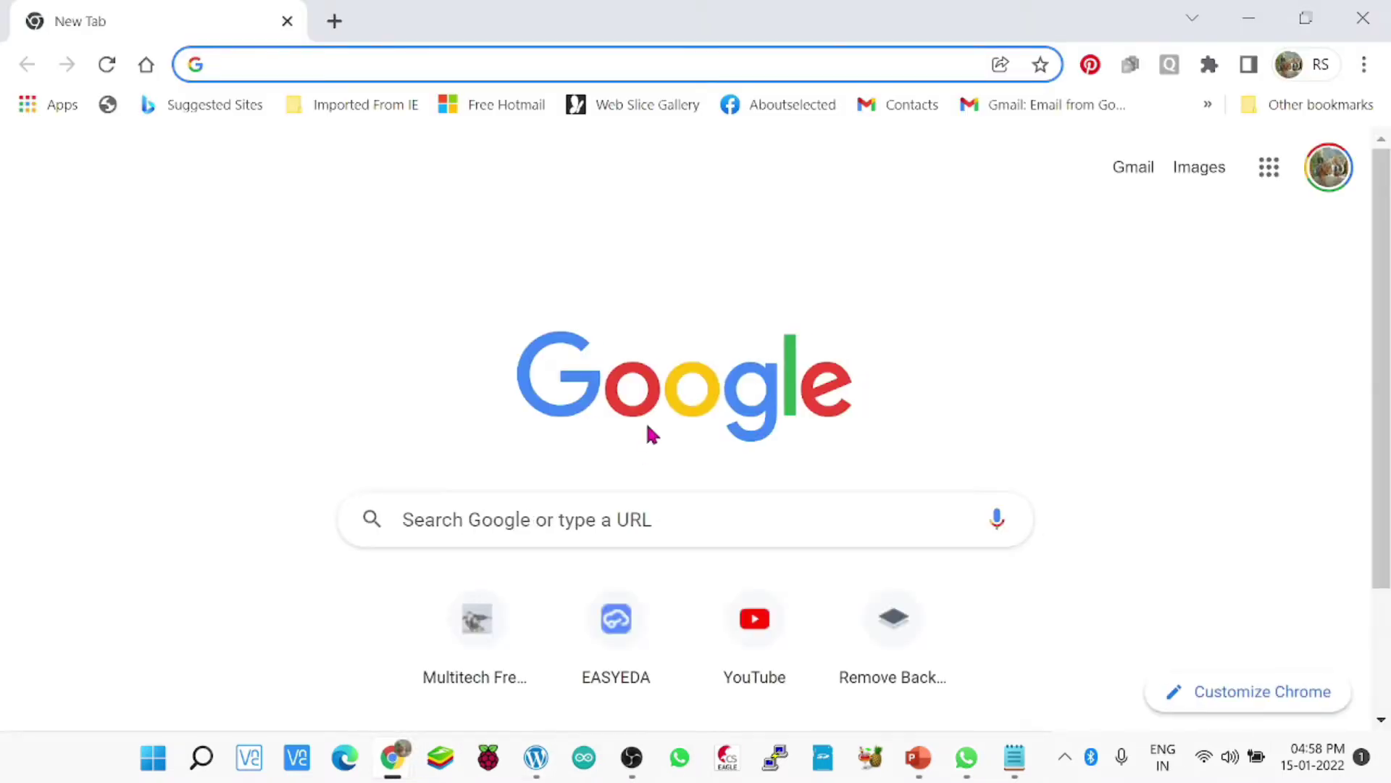
right_click(300, 64)
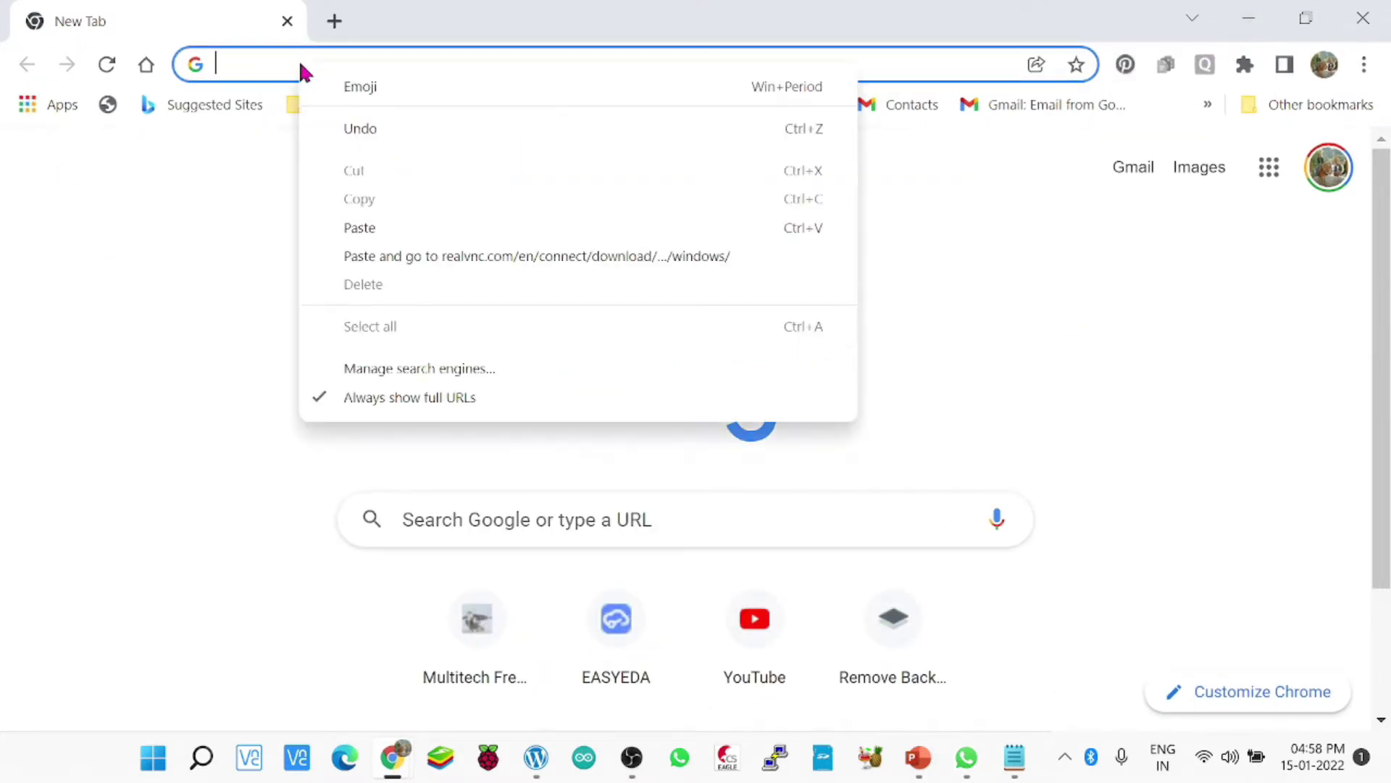
click(362, 226)
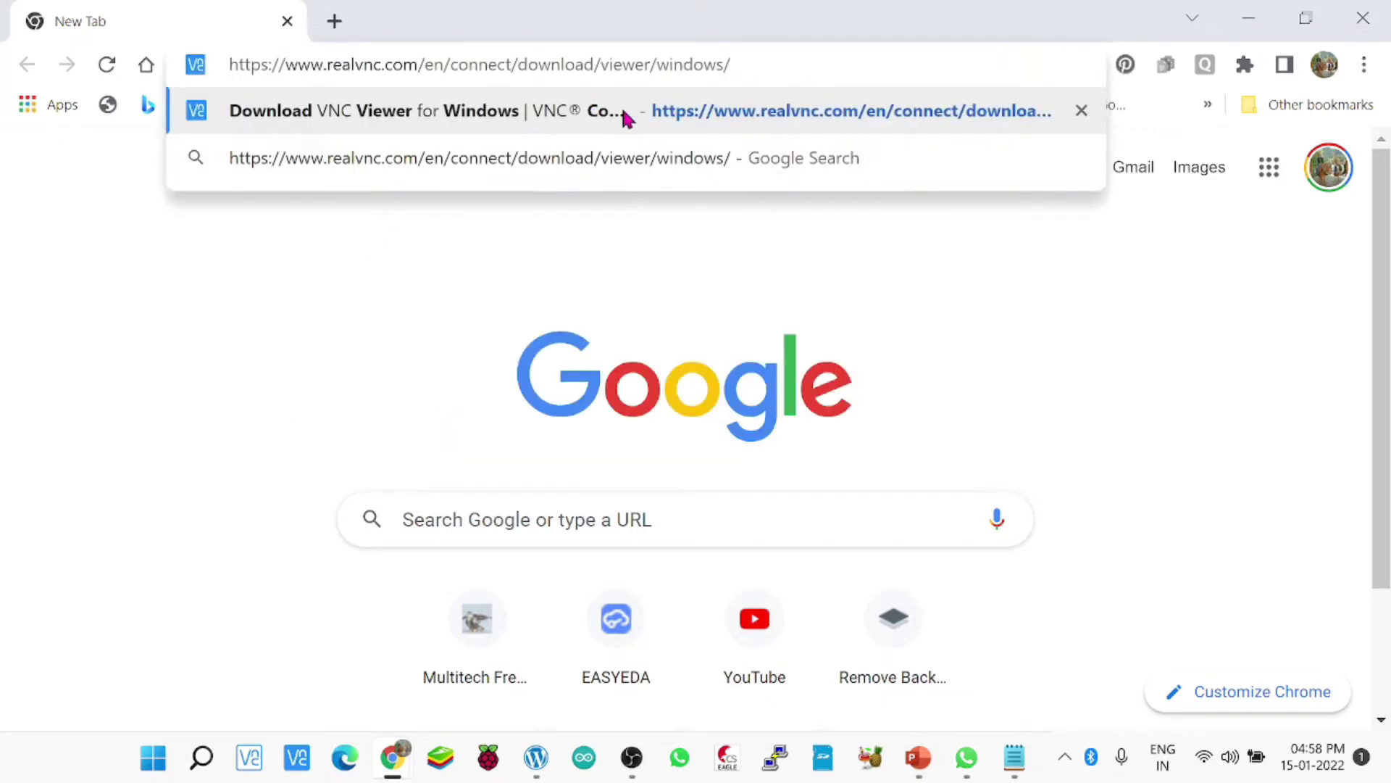
click(710, 119)
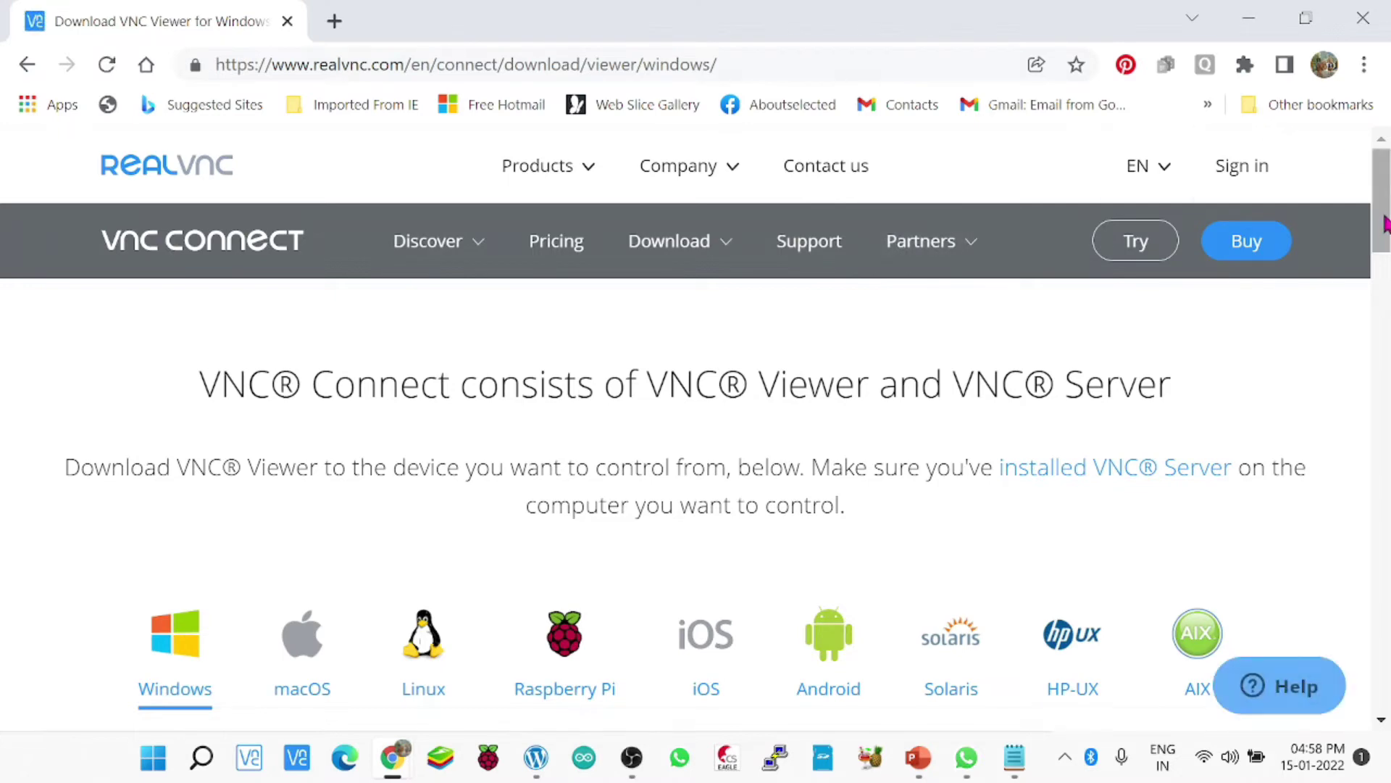
Download the VNC-Viewer-6.21.1109-Windows.exe installer and save it to the Desktop.
mouse_move(1381, 221)
mouse_down()
mouse_move(1381, 275)
mouse_move(1380, 236)
mouse_up()
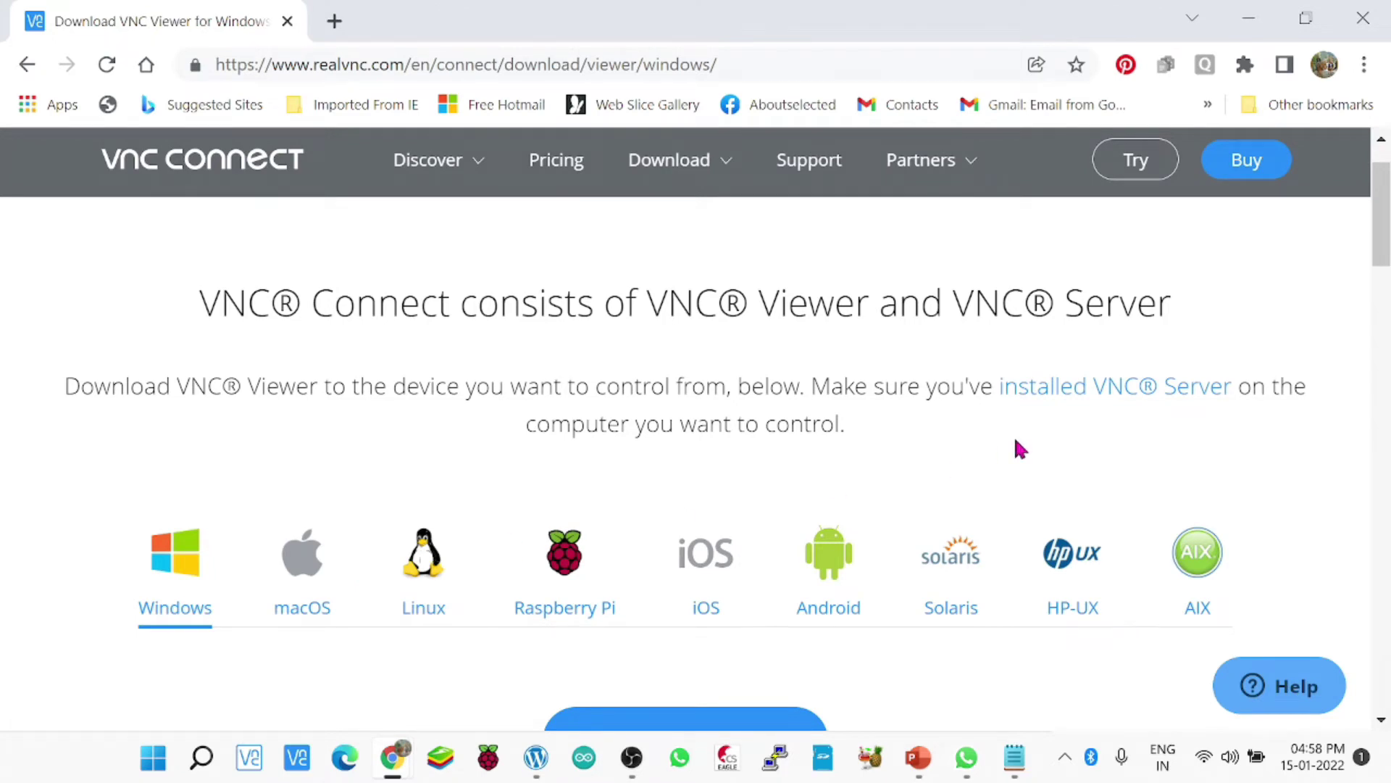
mouse_move(1382, 242)
mouse_down()
mouse_move(1385, 305)
mouse_move(1384, 255)
mouse_up()
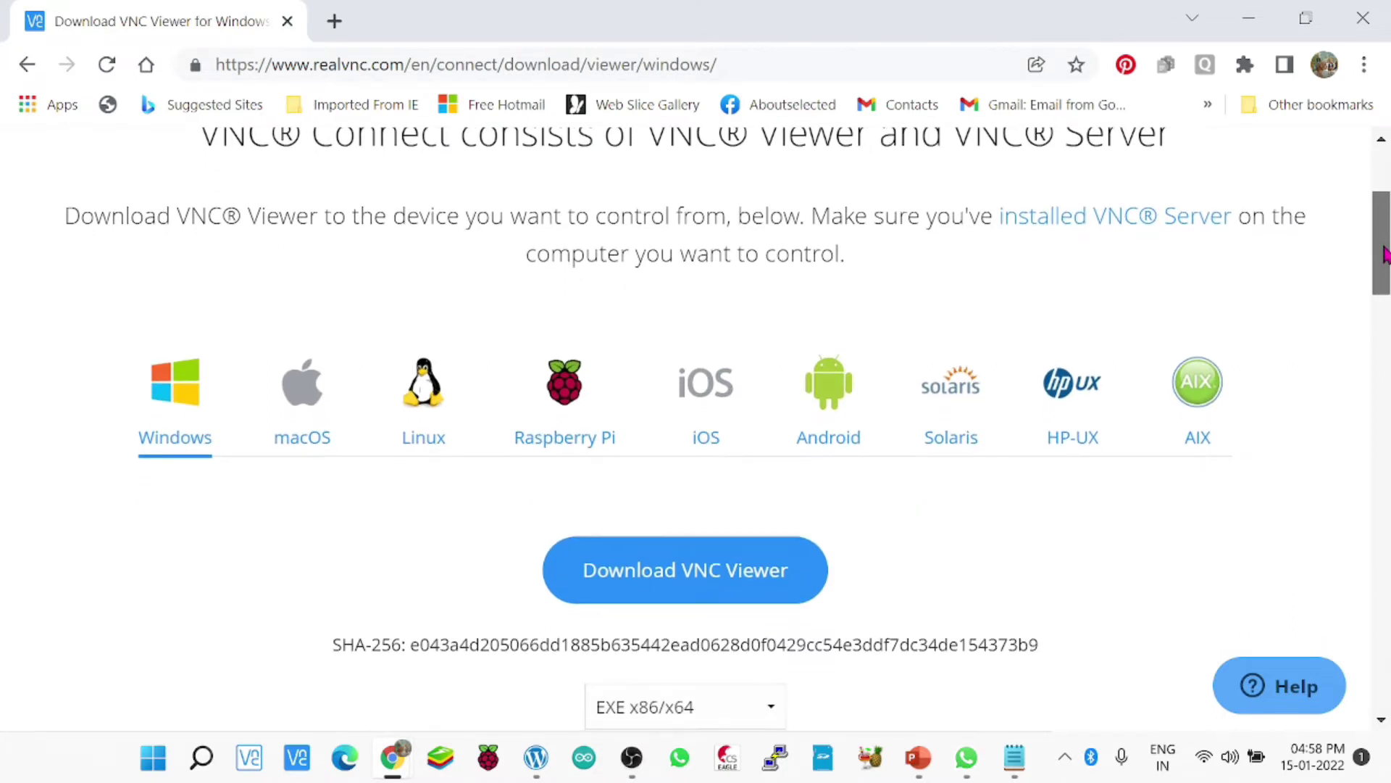
click(746, 582)
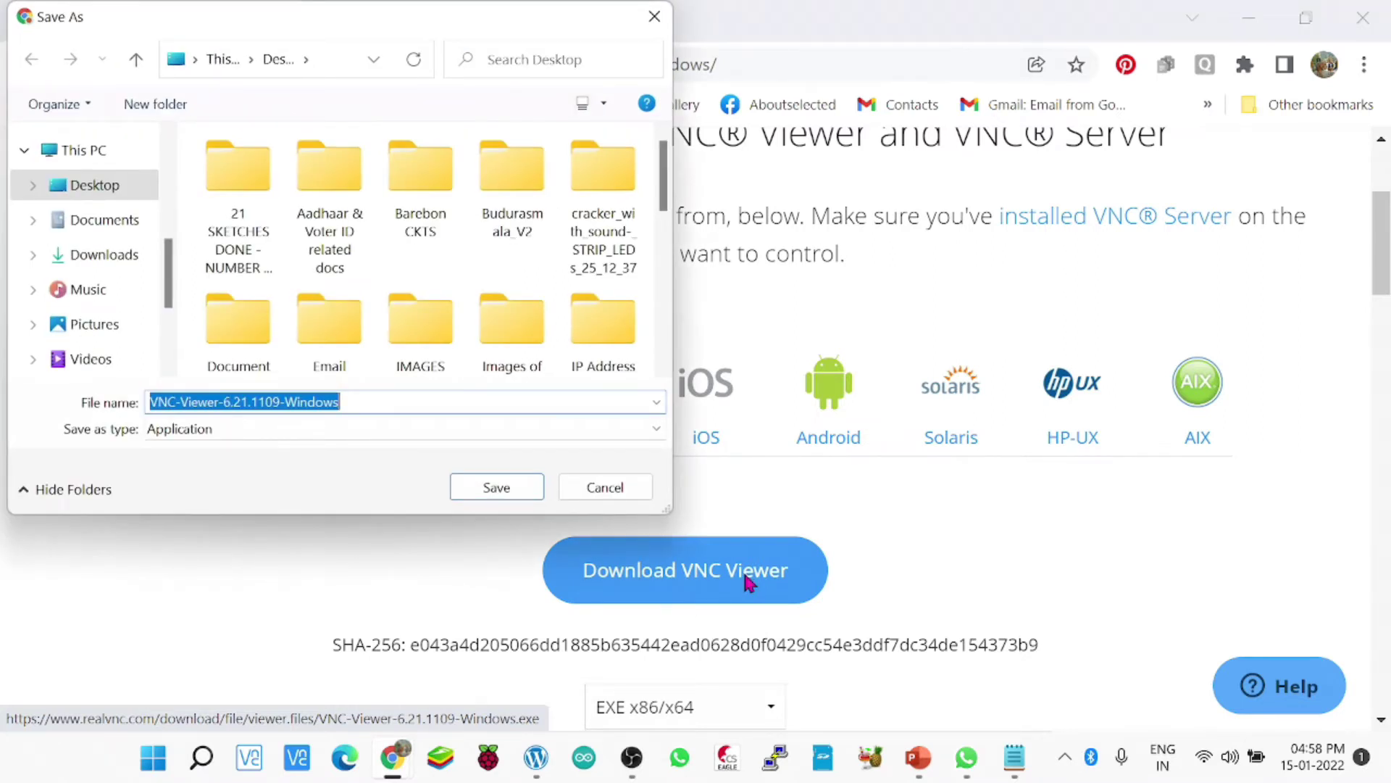
click(528, 487)
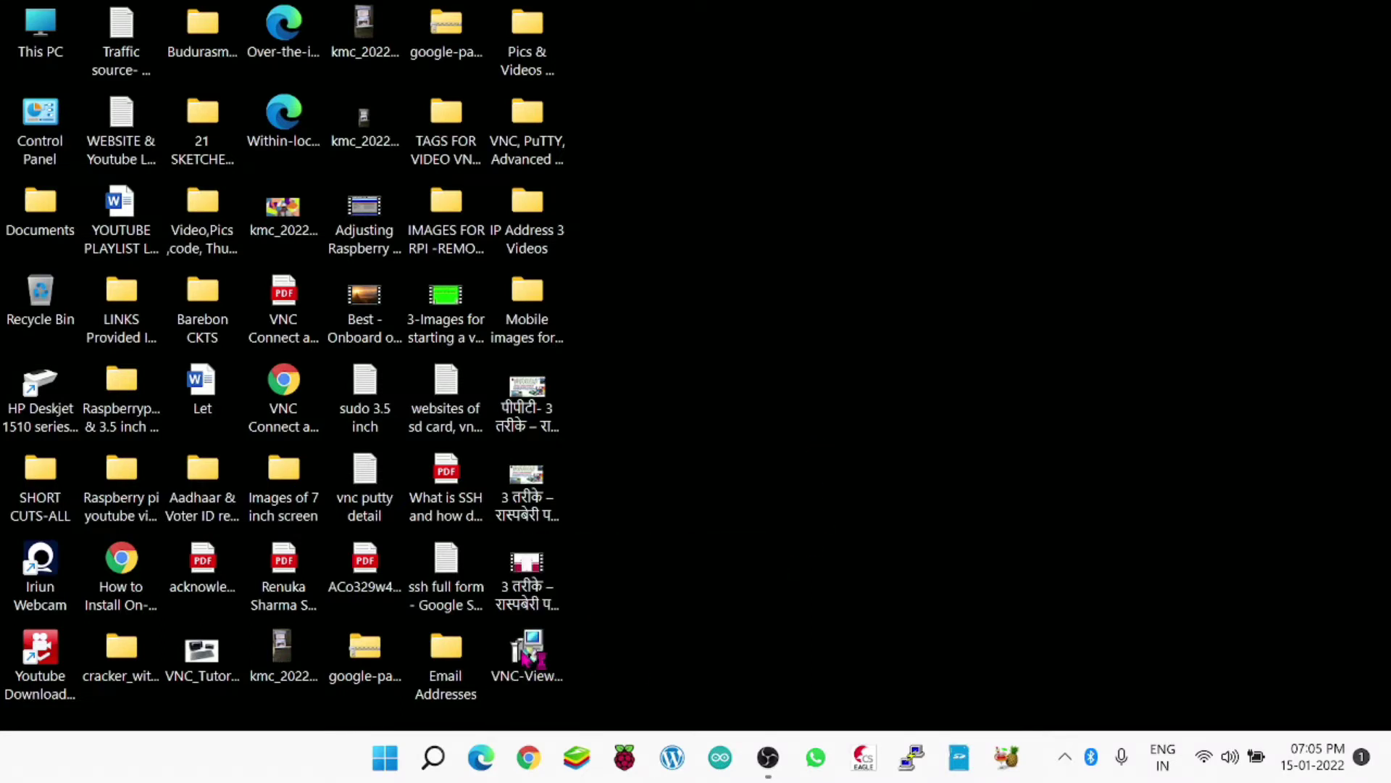
Install VNC Viewer 6.21.1109 in English with the licence accepted and default options, then launch it.
double_click(525, 656)
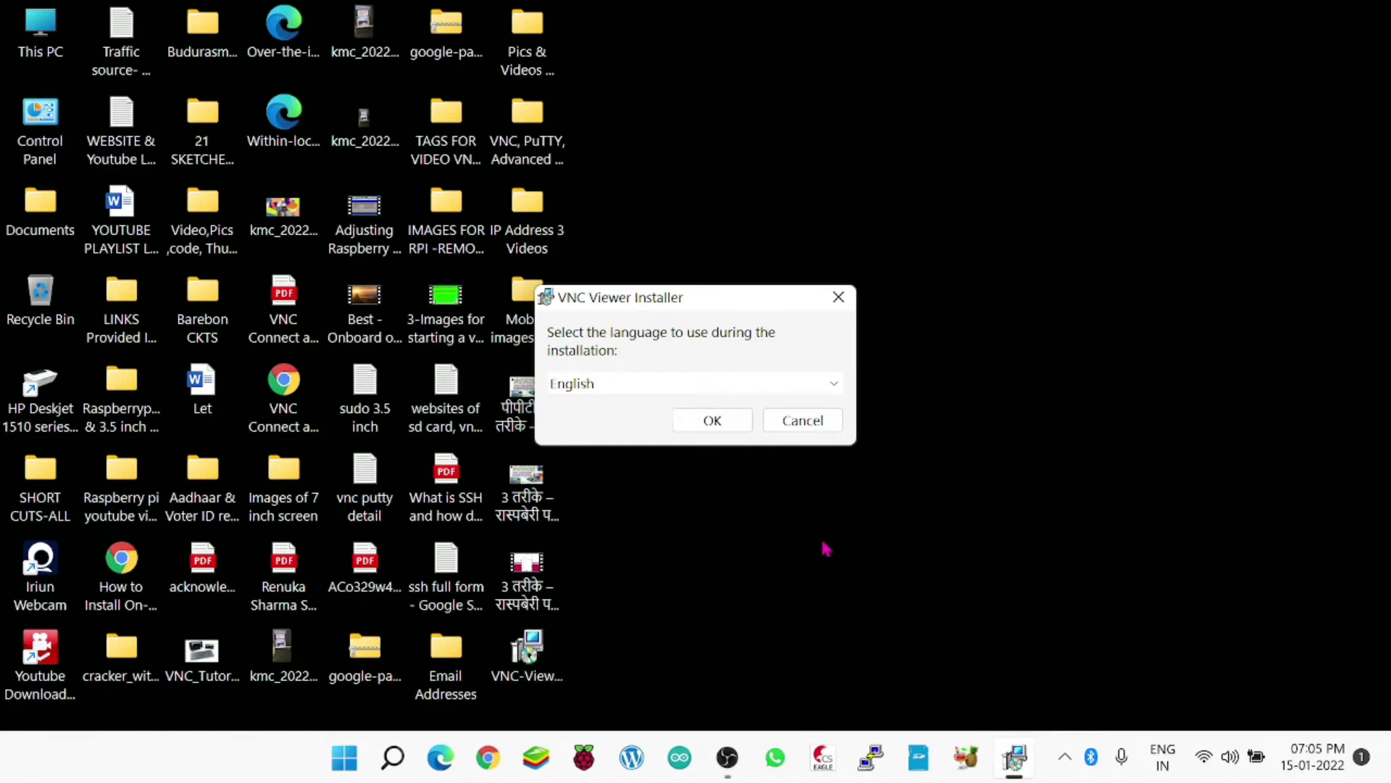
click(708, 422)
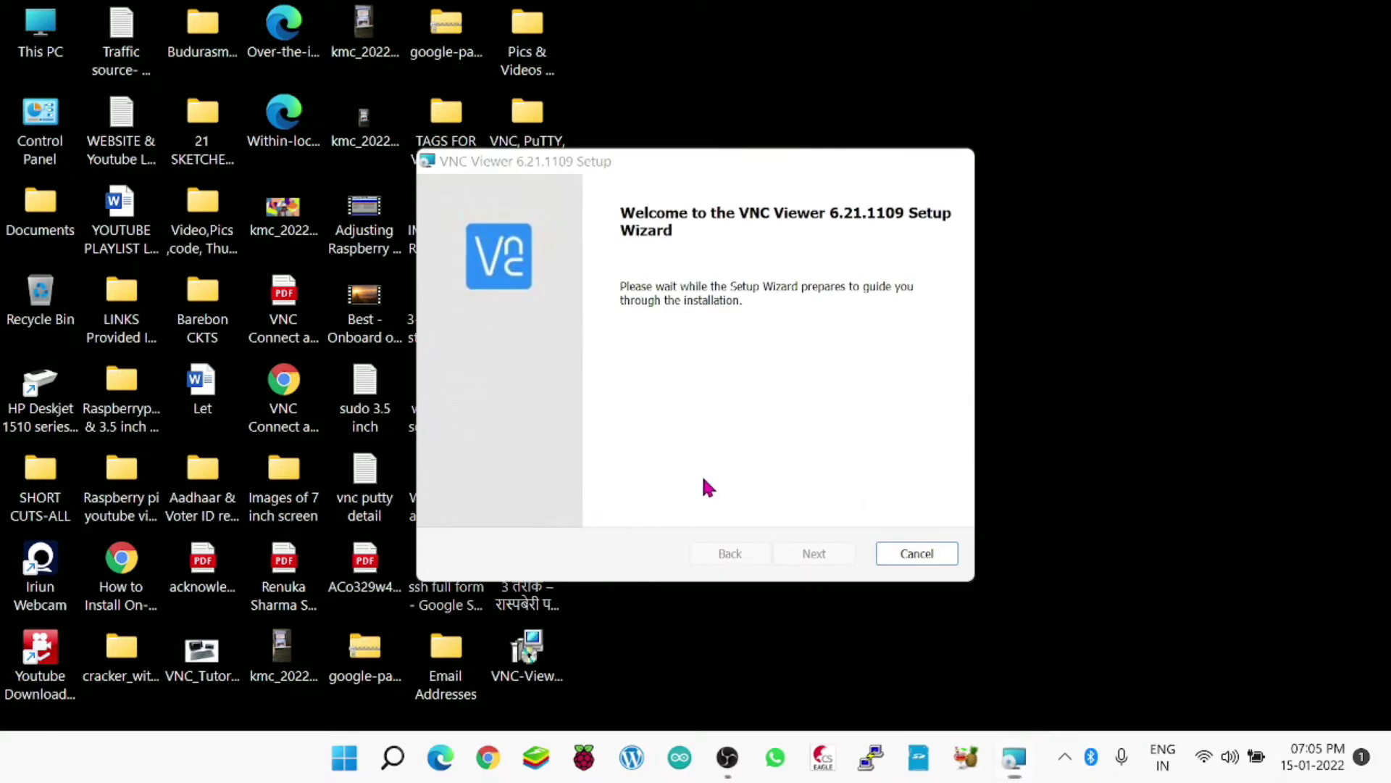
click(806, 556)
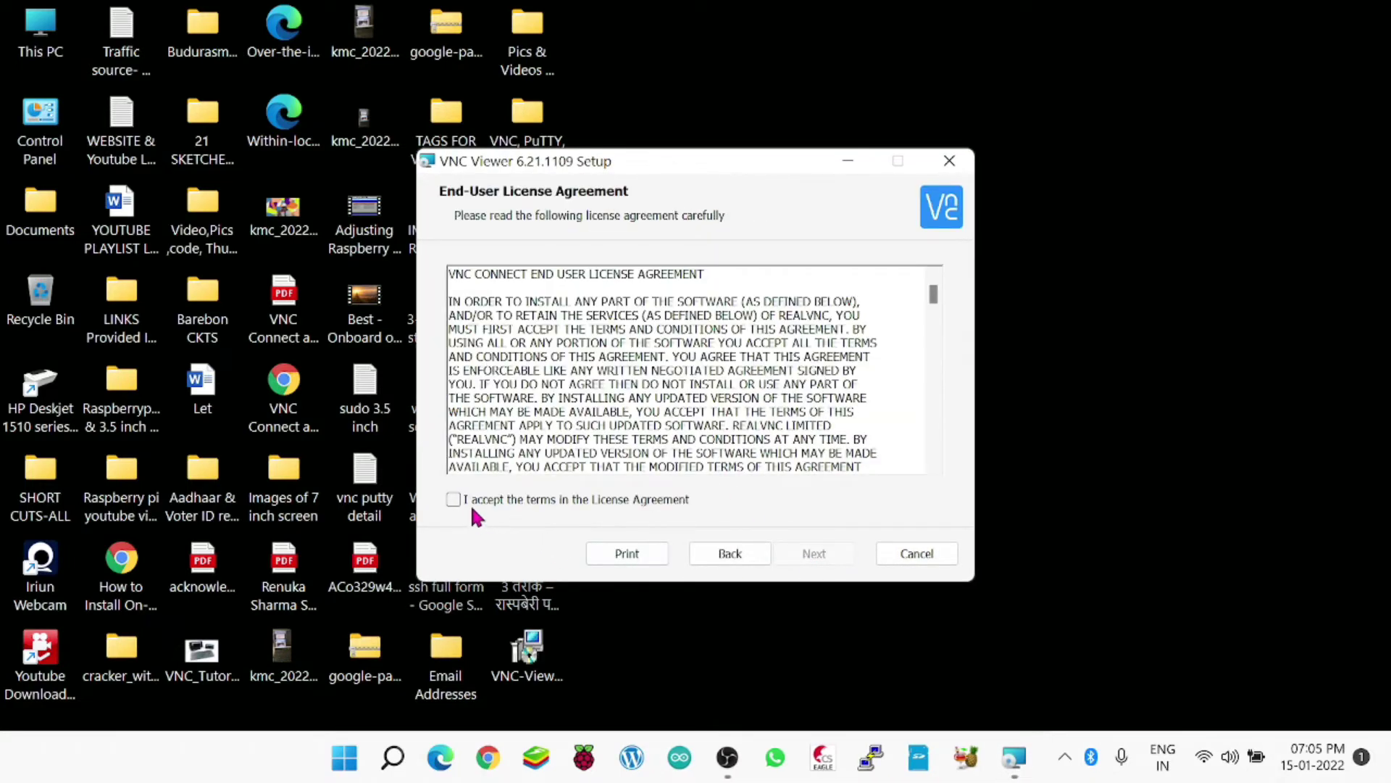
click(454, 500)
click(815, 552)
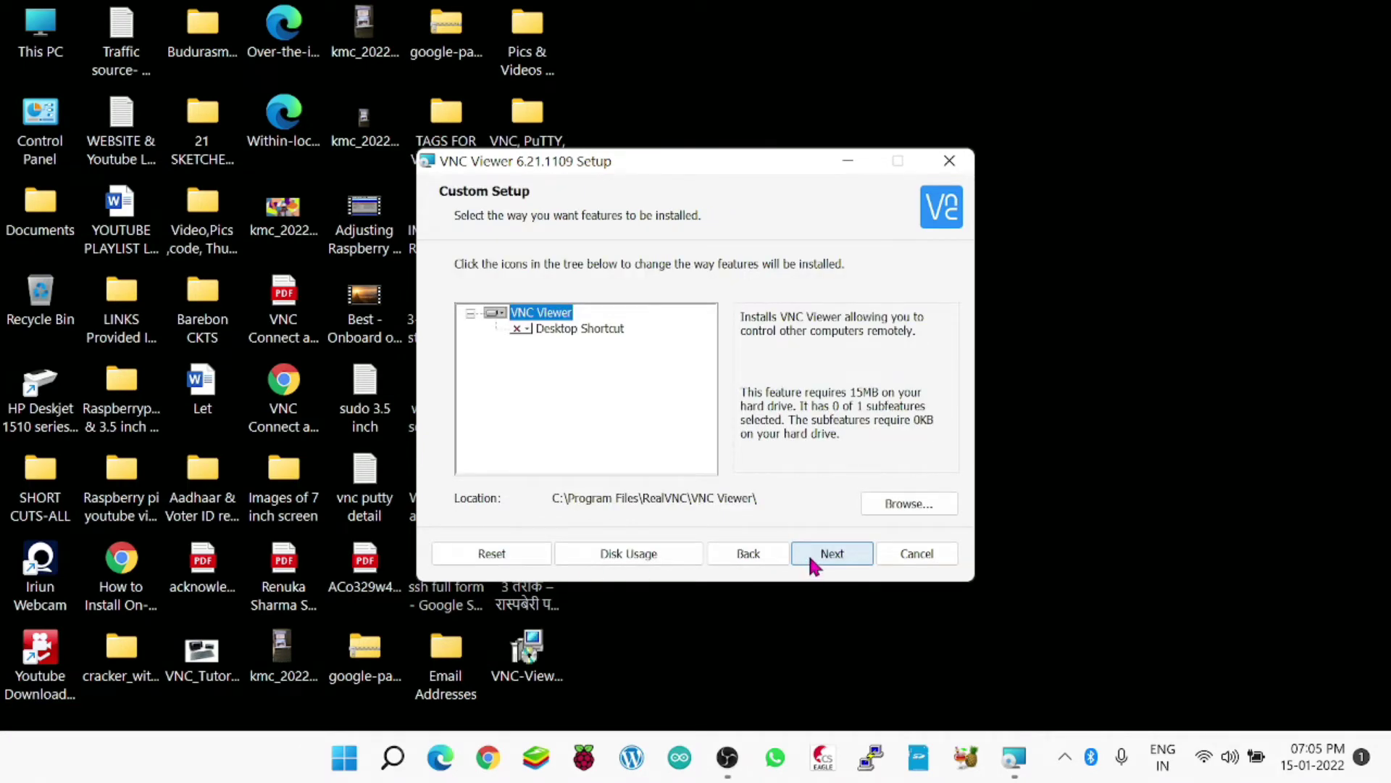
click(815, 558)
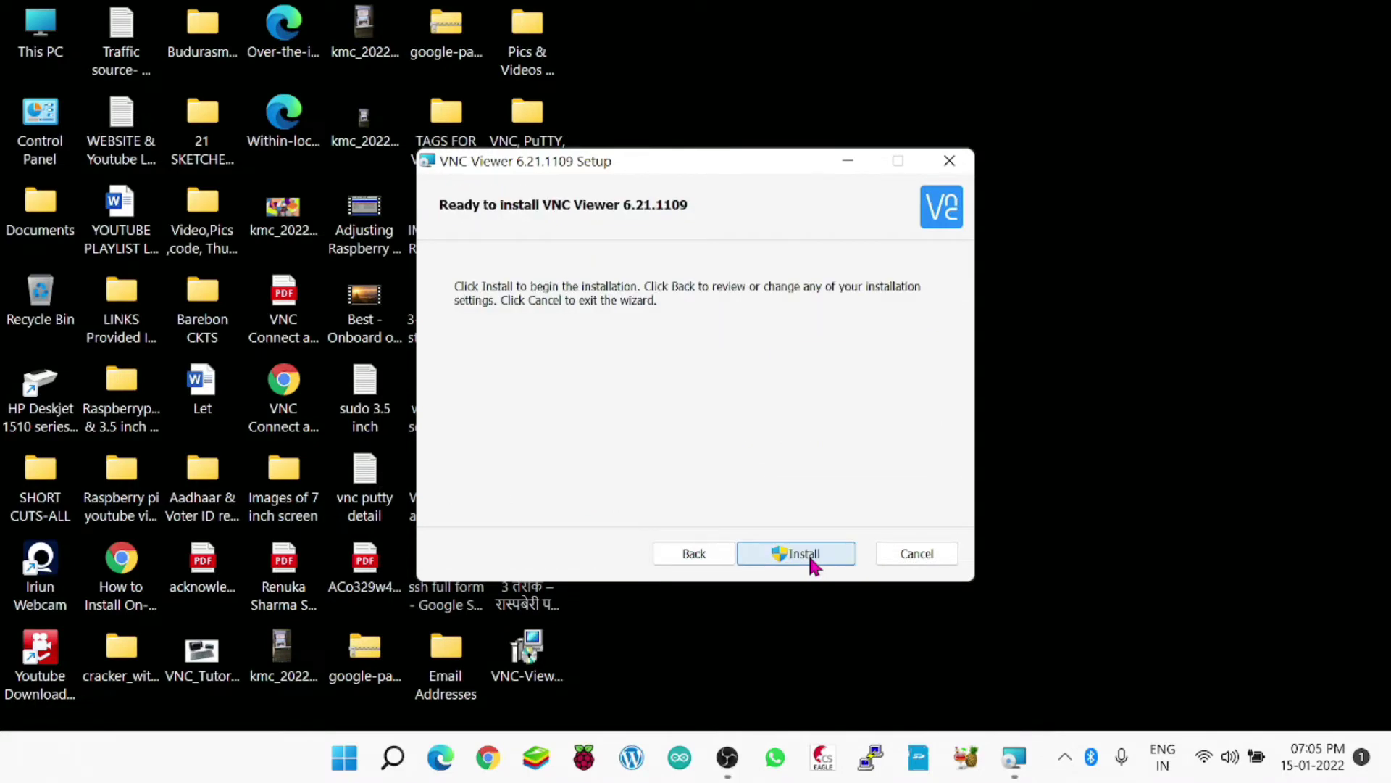
click(813, 561)
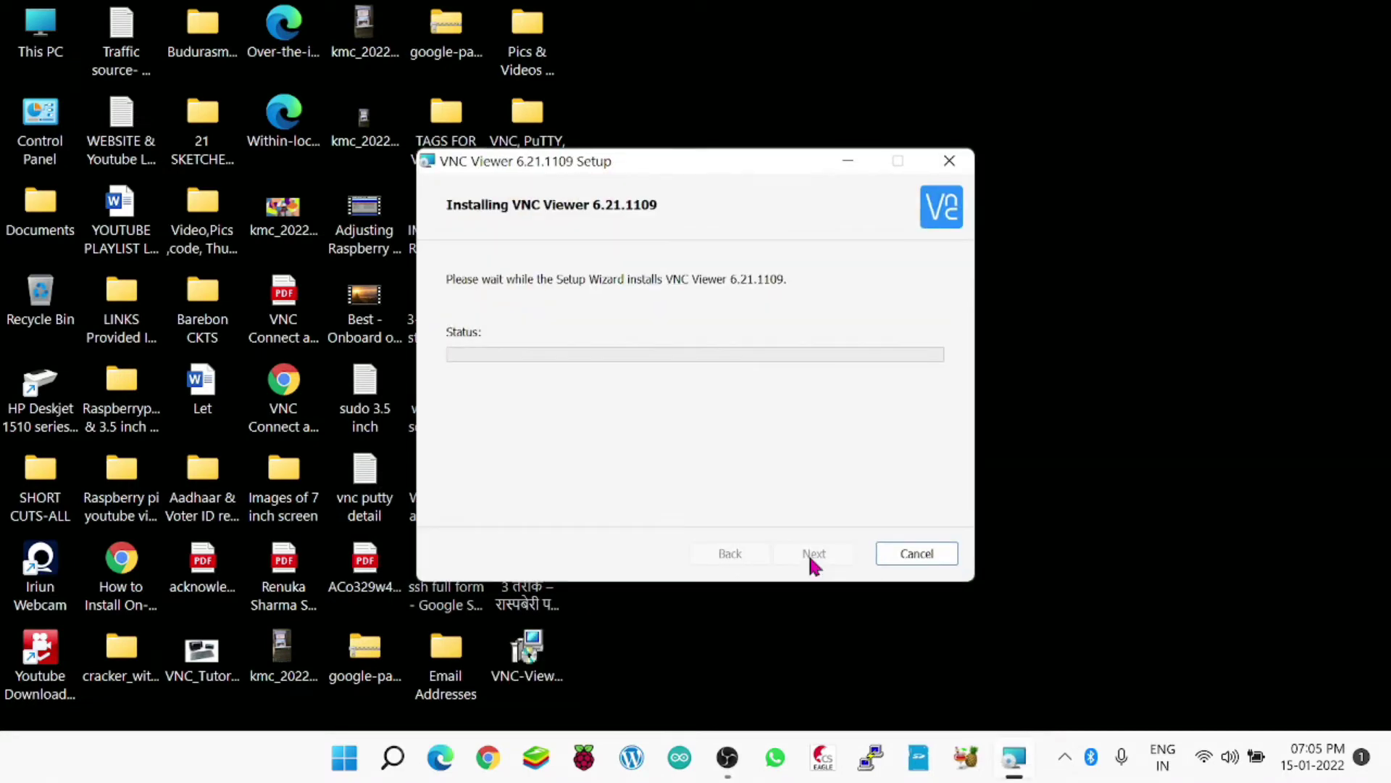
click(797, 559)
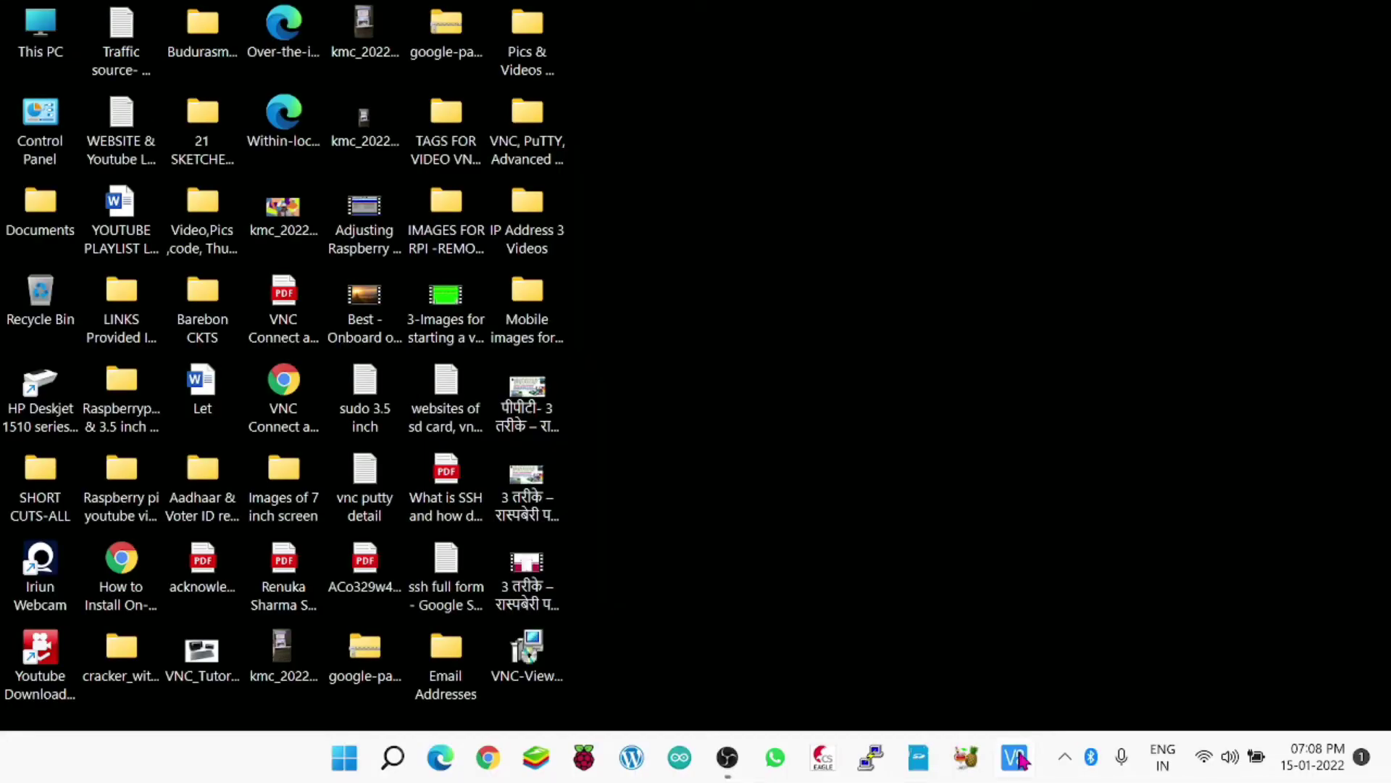
click(1015, 757)
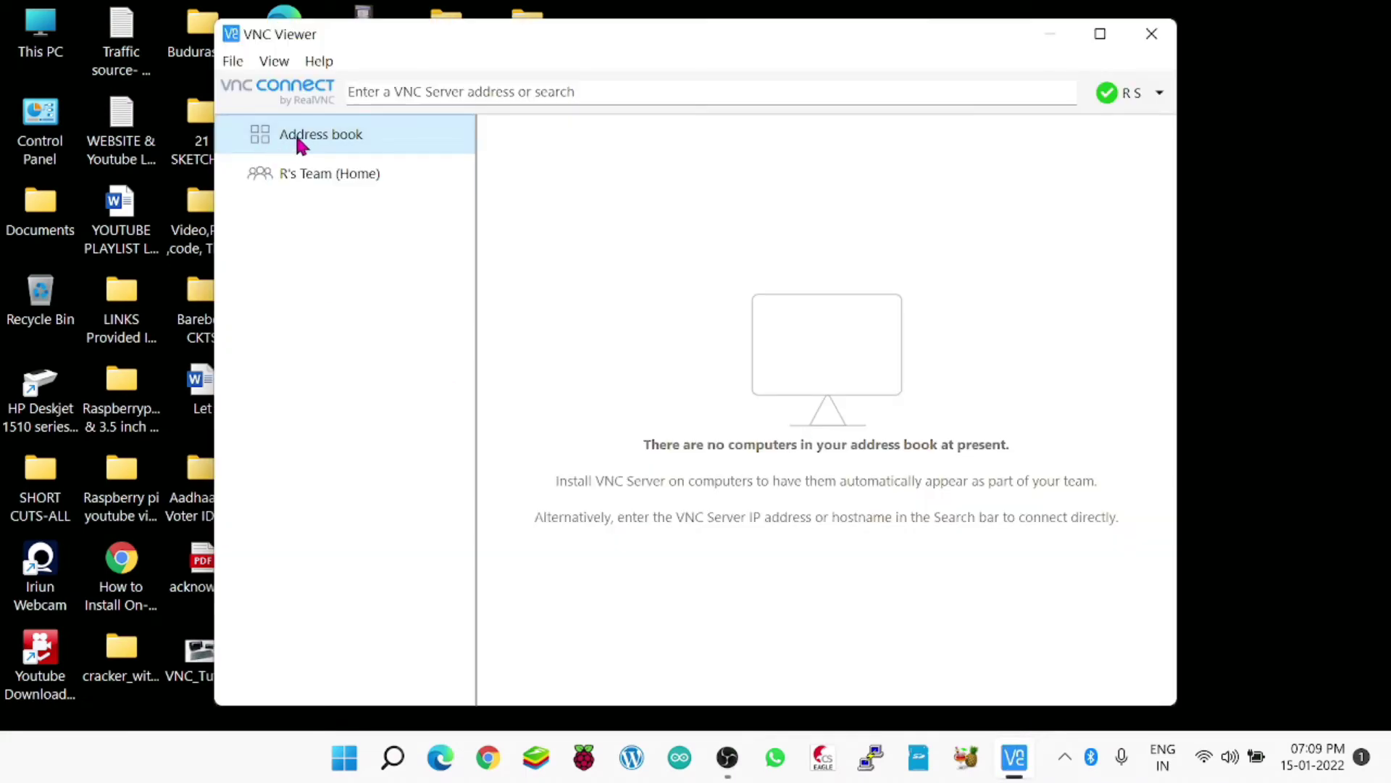
click(297, 181)
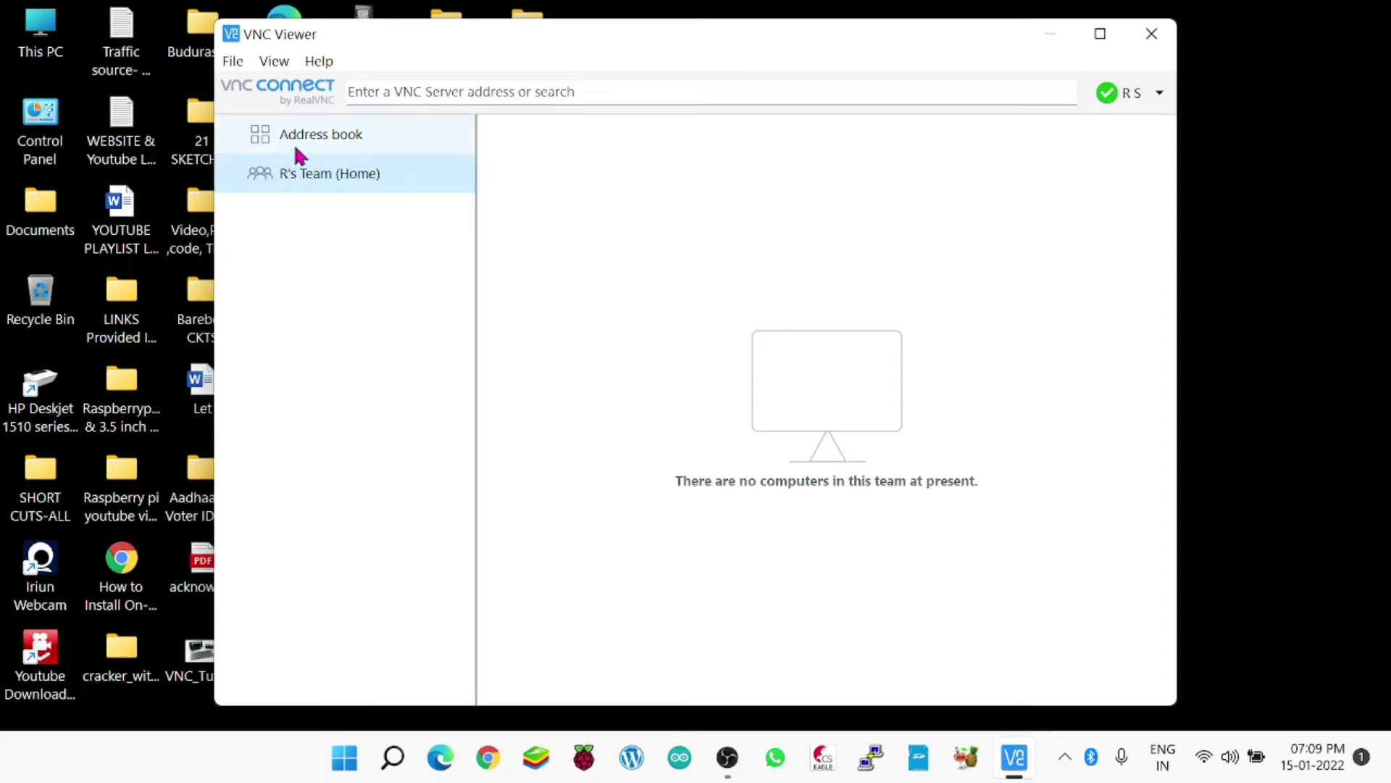
click(298, 138)
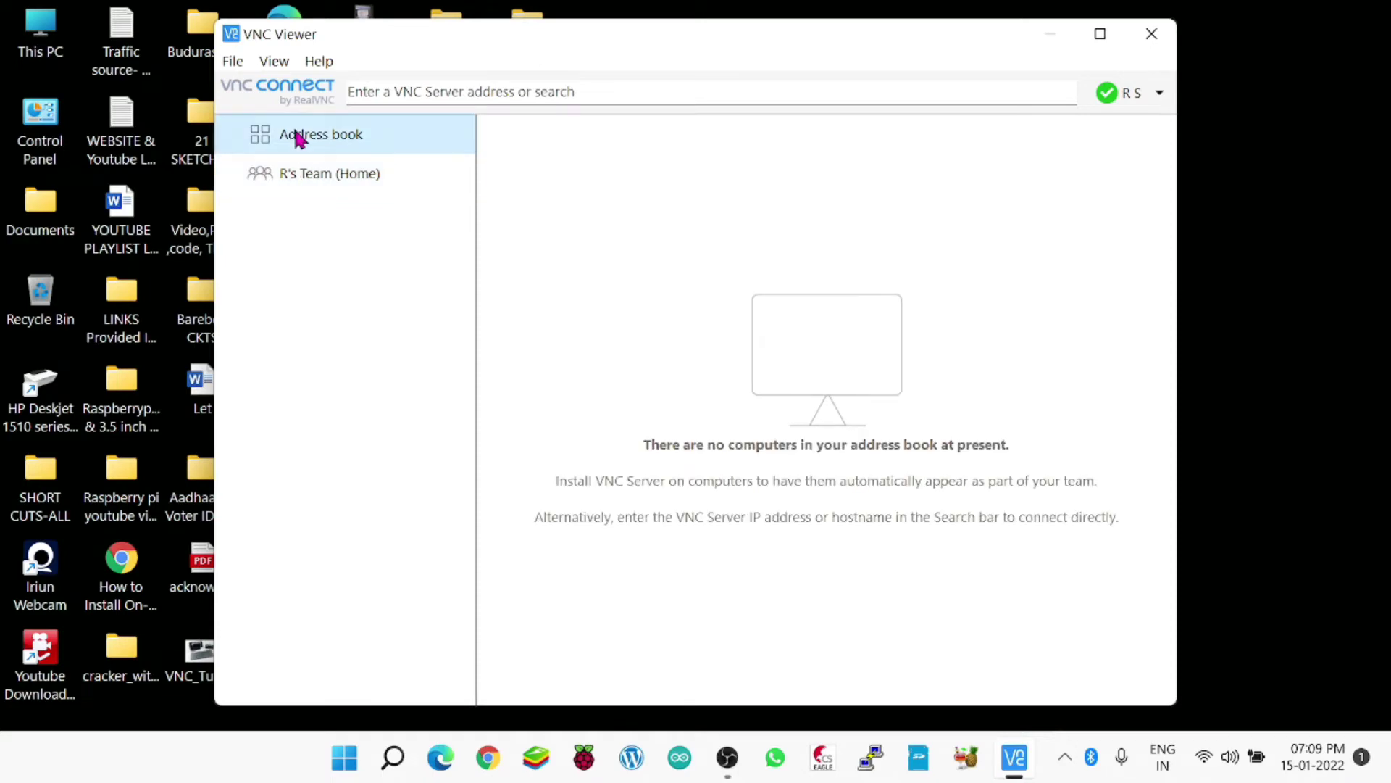
click(292, 181)
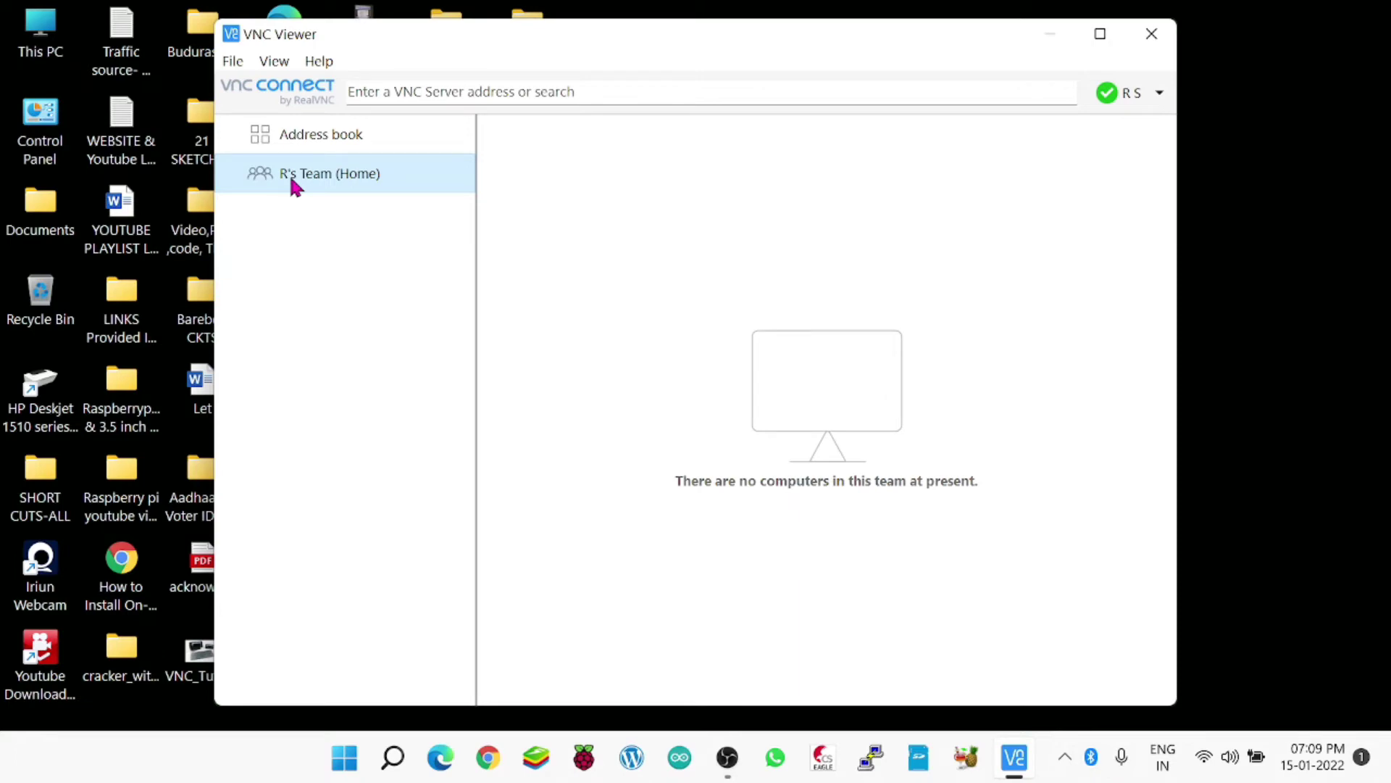
click(268, 132)
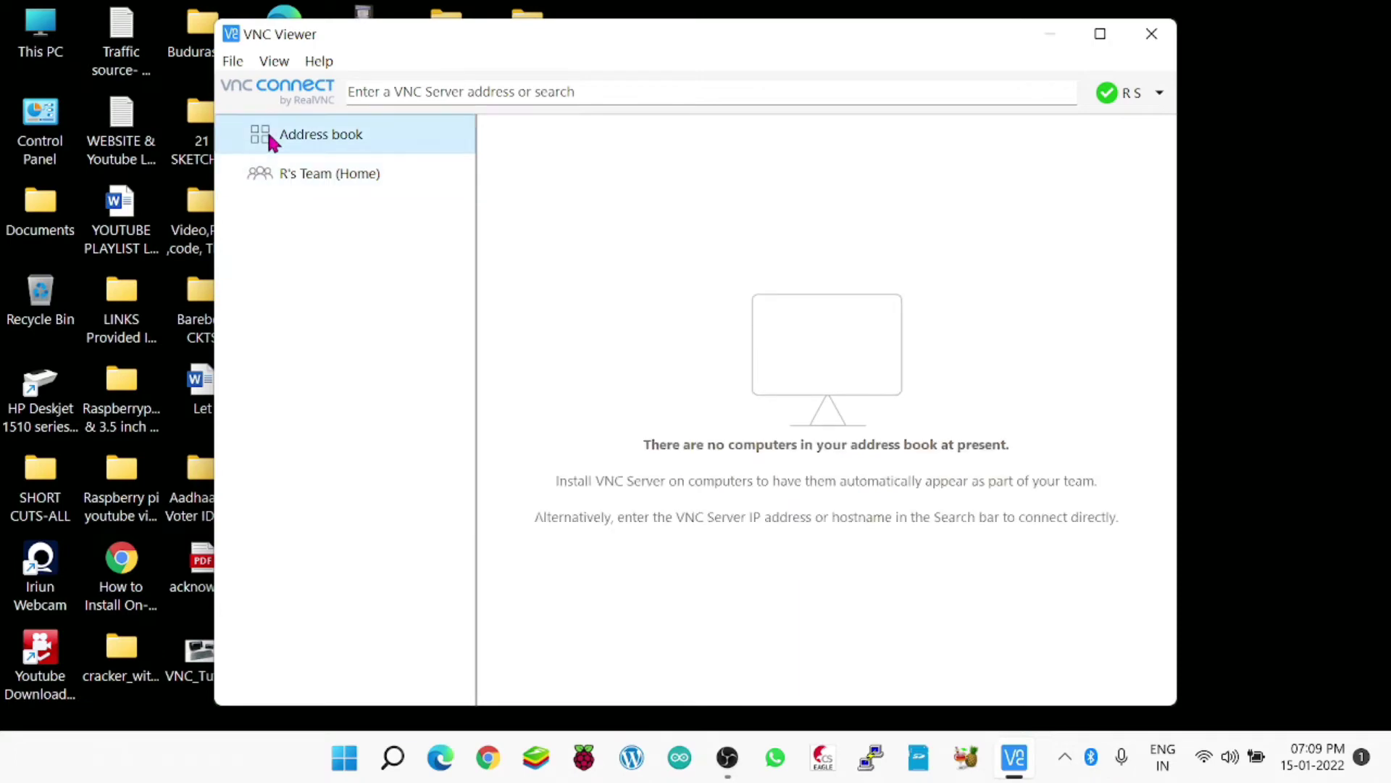
click(283, 180)
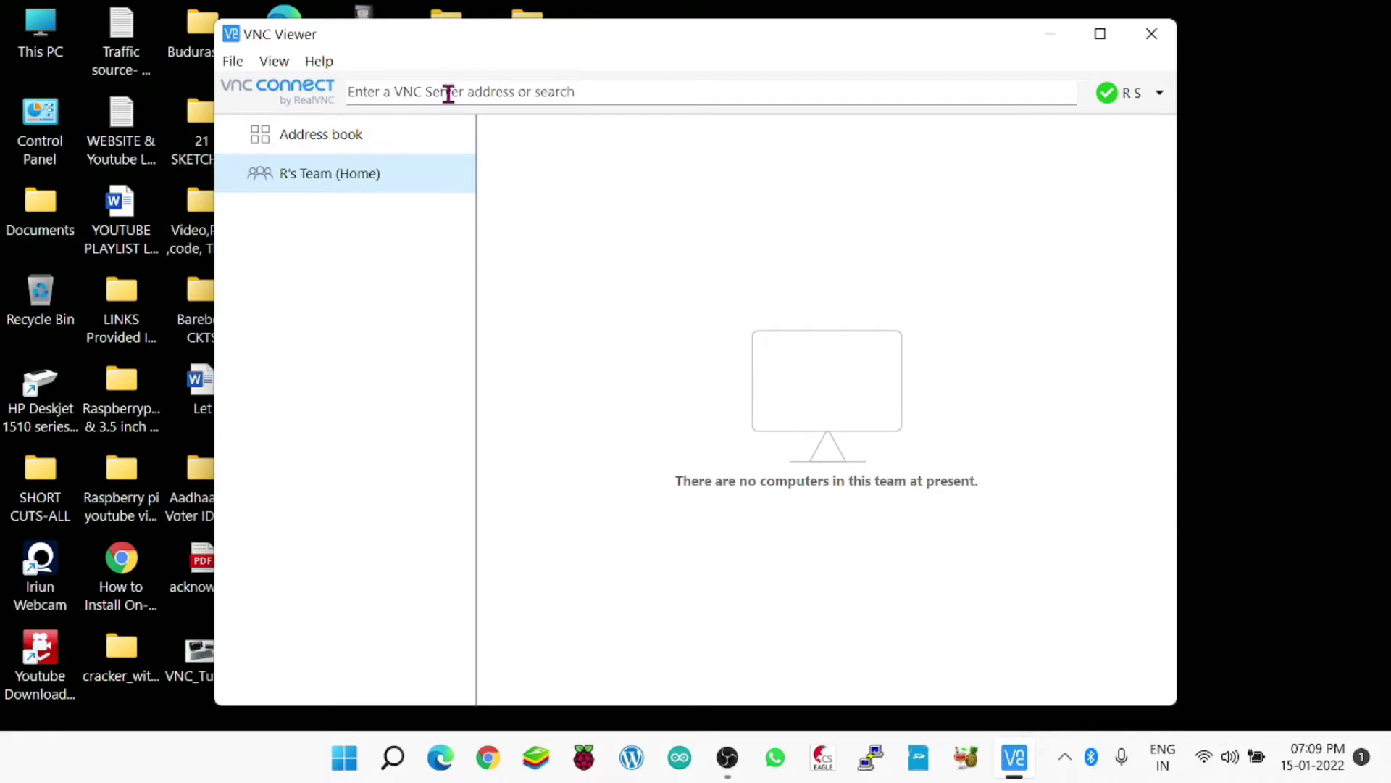
click(350, 144)
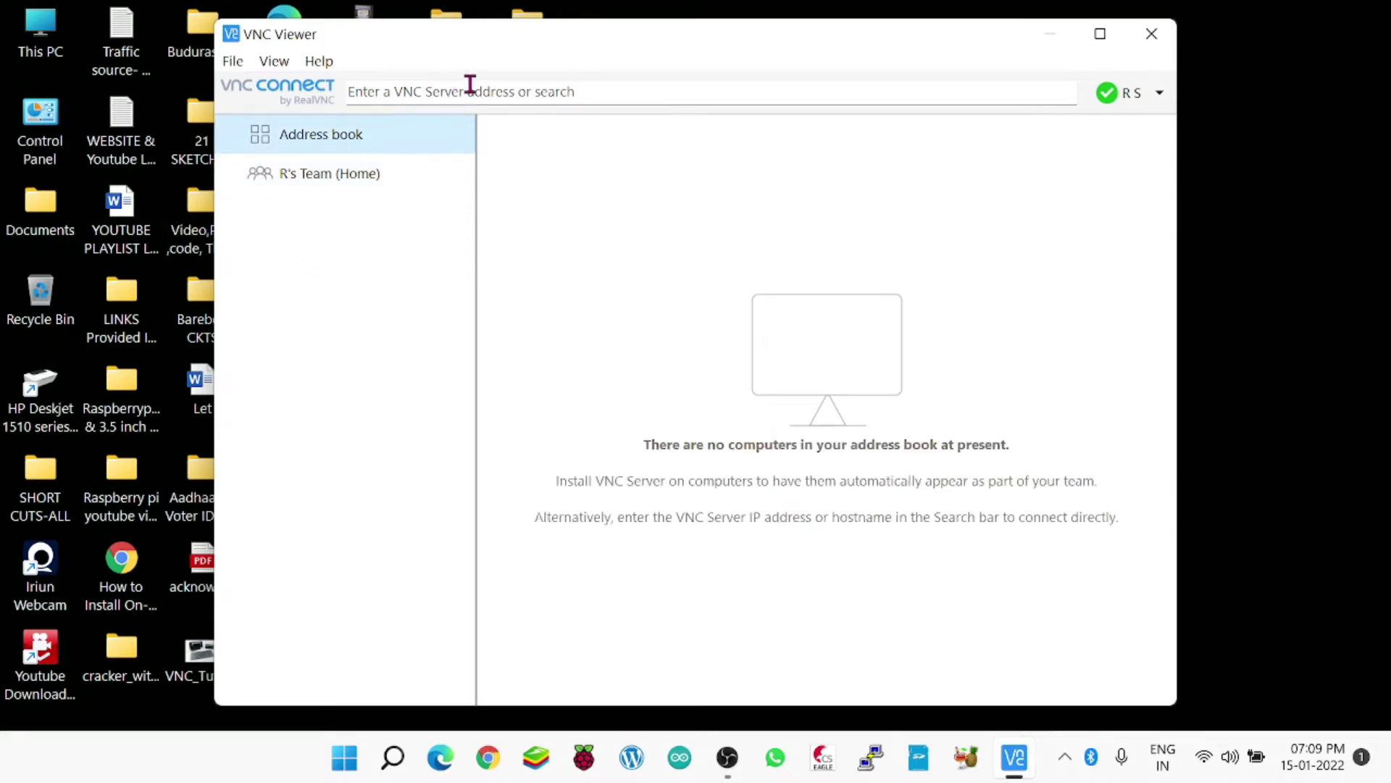
click(444, 92)
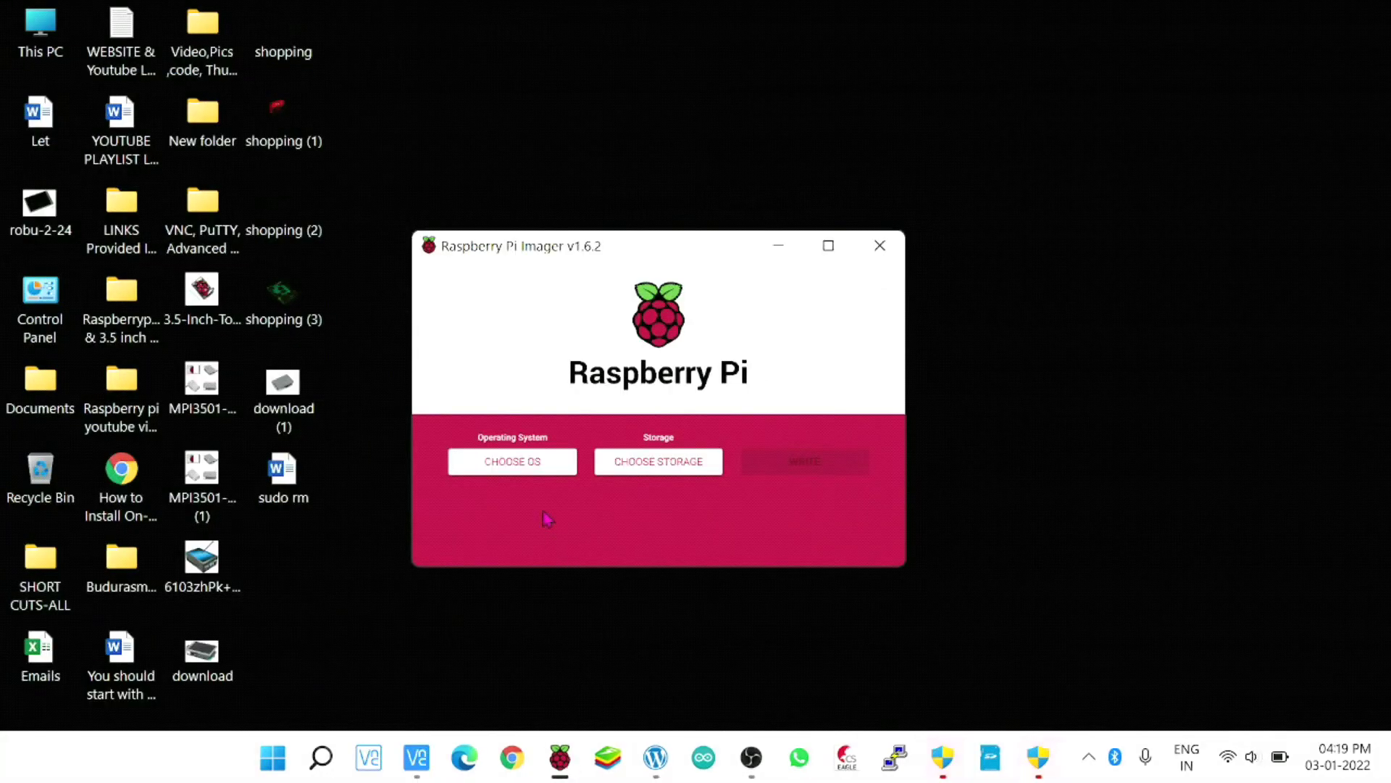
Choose Raspberry Pi OS (32-bit) as the OS and the MXT-USB Storage Device as storage.
click(530, 473)
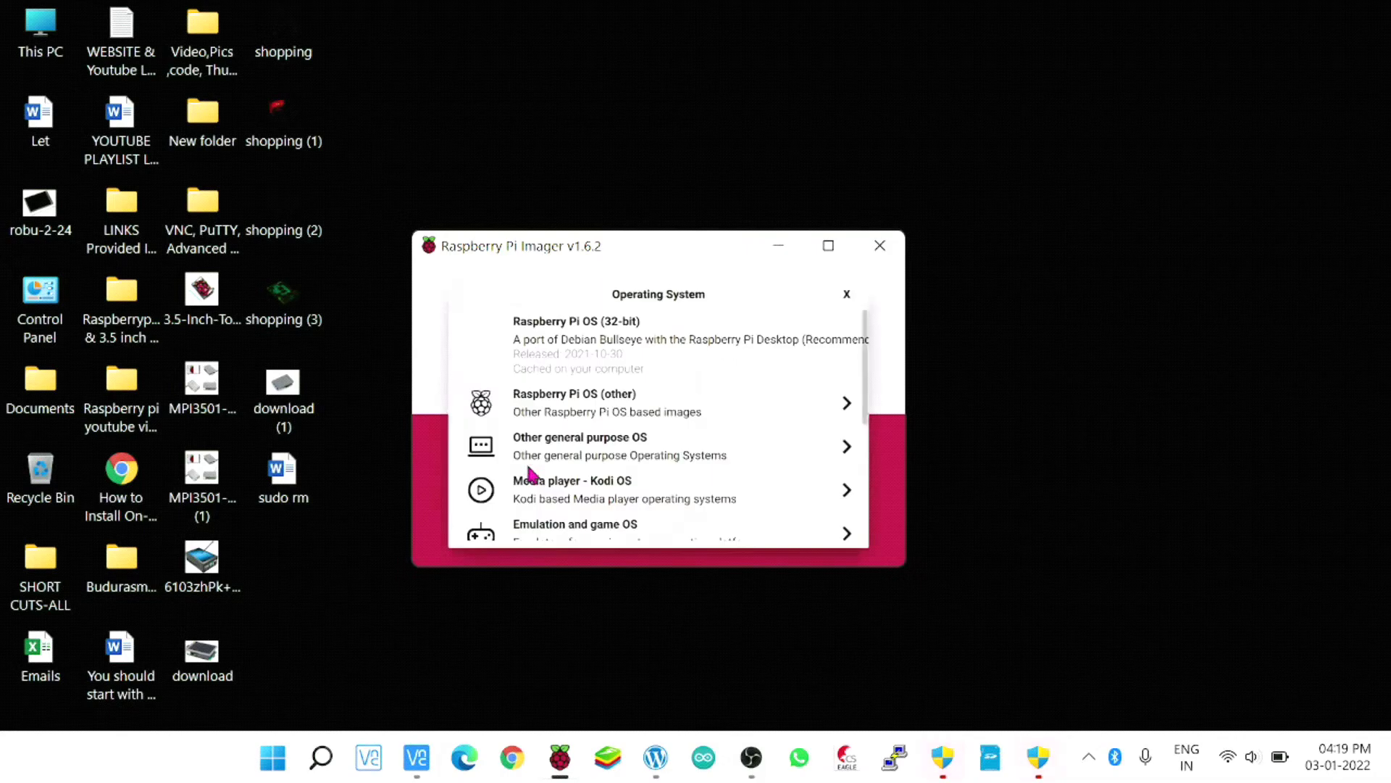
click(587, 340)
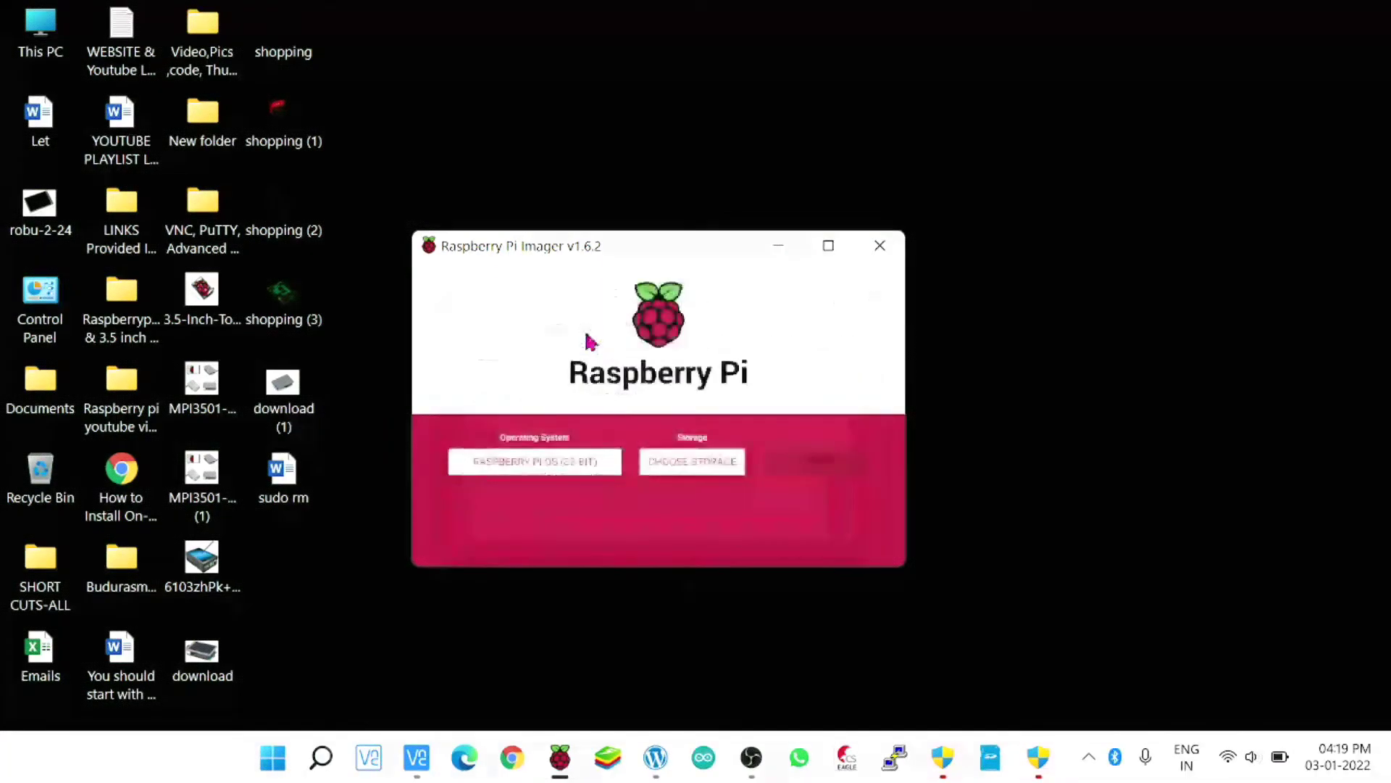
click(669, 472)
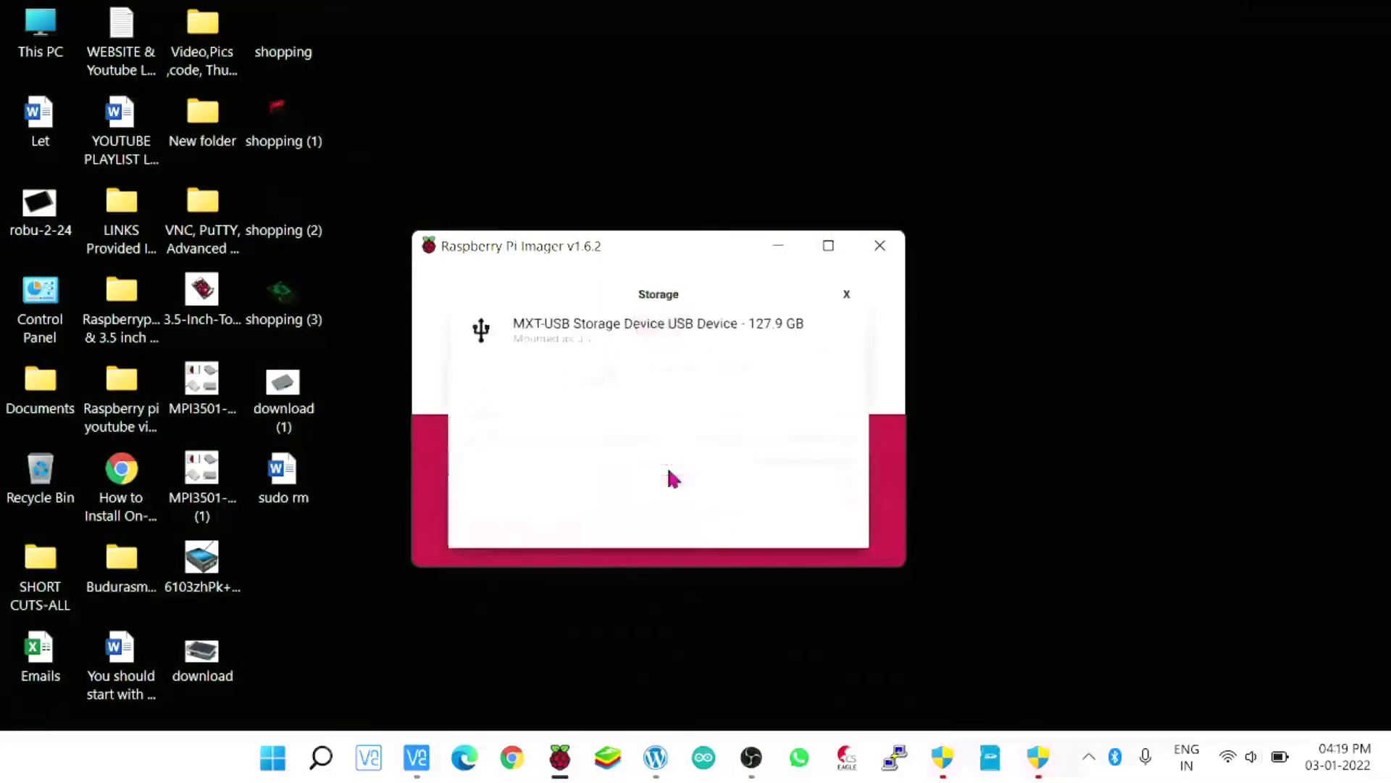
click(651, 340)
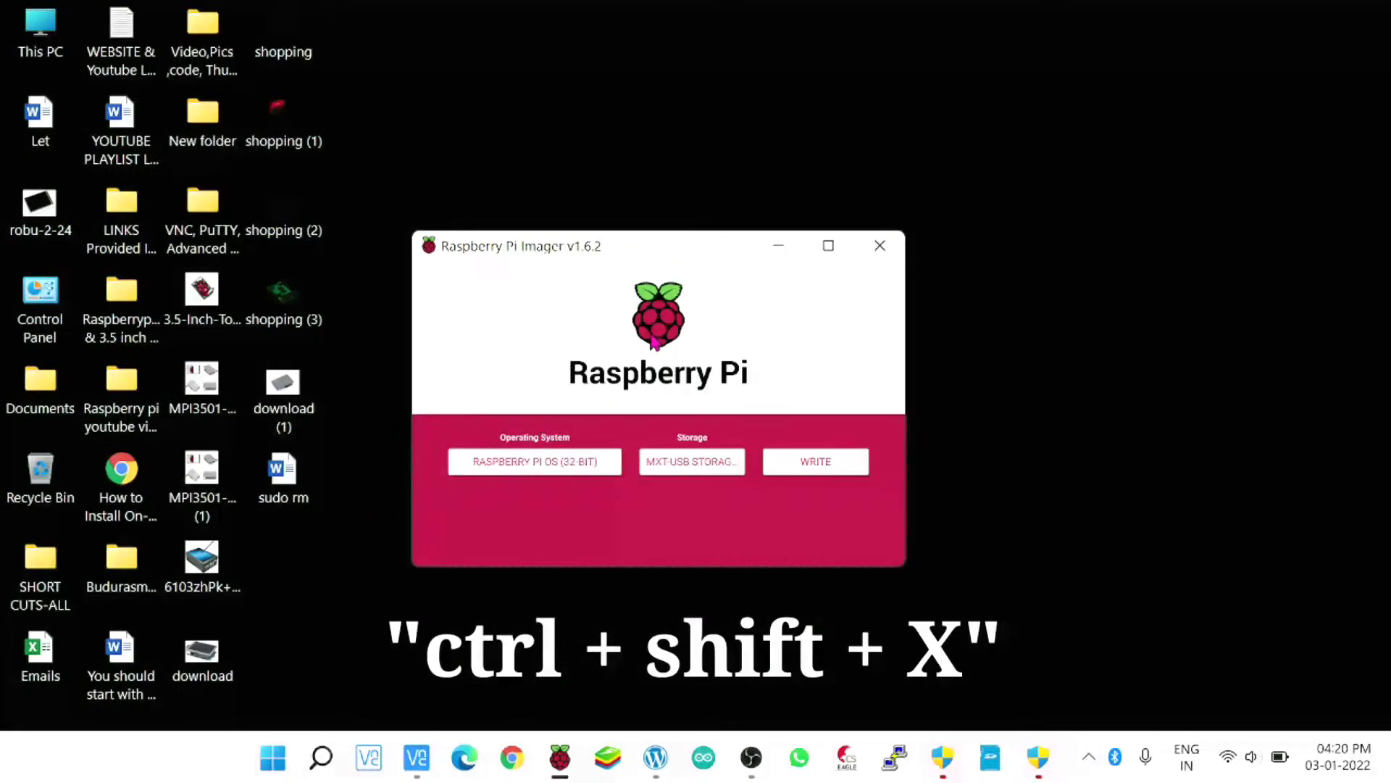
Save advanced options: hostname raspberrypi, SSH password login, Wi-Fi country IN, Asia/Calcutta time zone.
key(ctrl+shift+x)
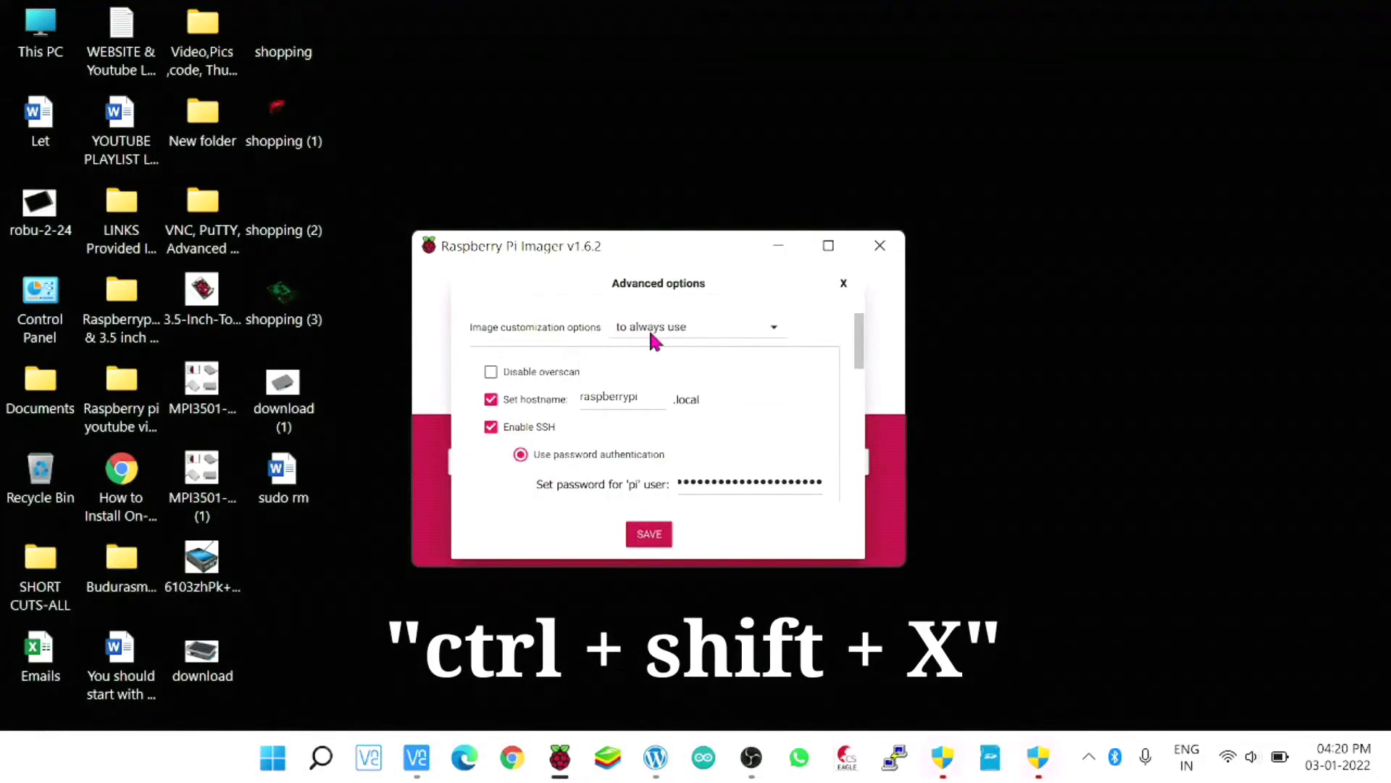
click(828, 246)
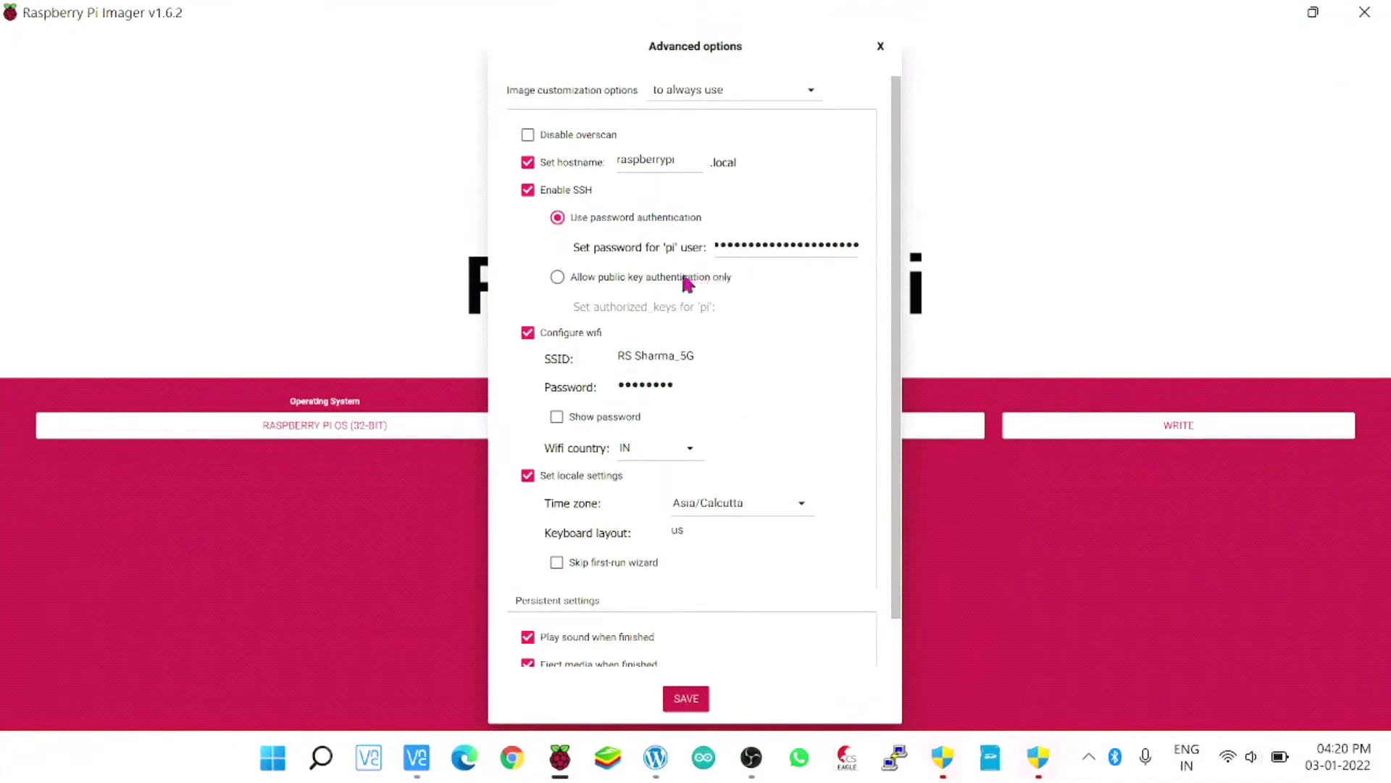
click(758, 244)
click(686, 700)
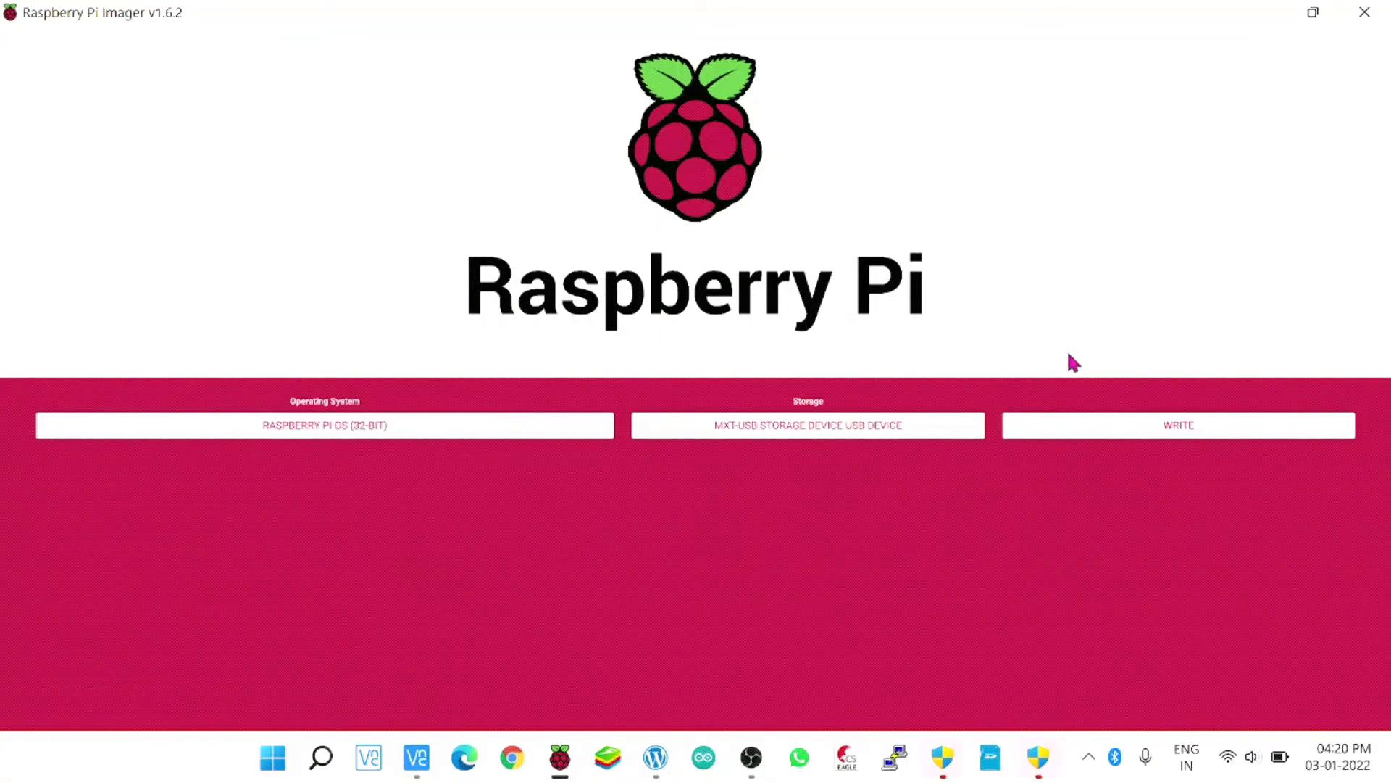
Write the Raspberry Pi OS image to the MXT-USB card, accepting the erase.
click(1177, 427)
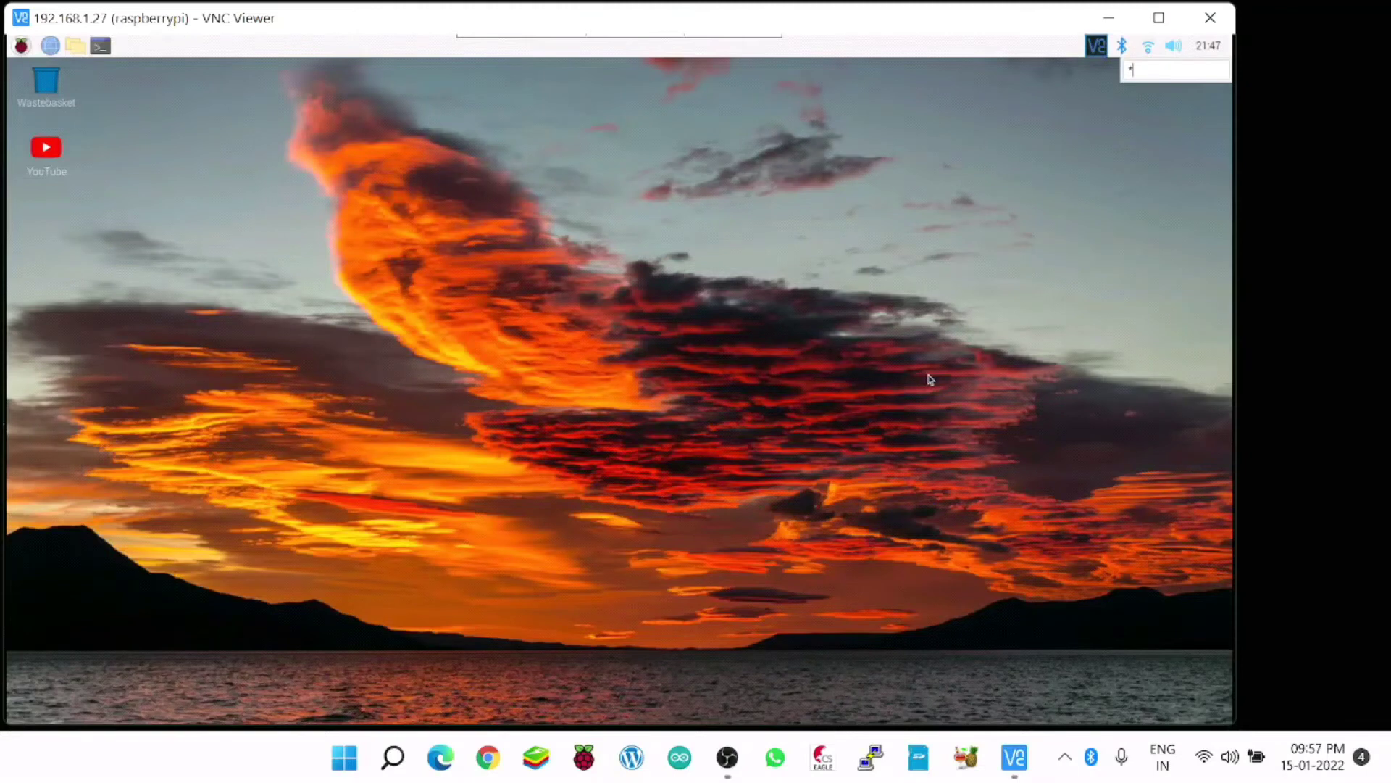
Set VNC to Enabled on the Interfaces tab of Raspberry Pi Configuration and confirm with OK.
click(21, 46)
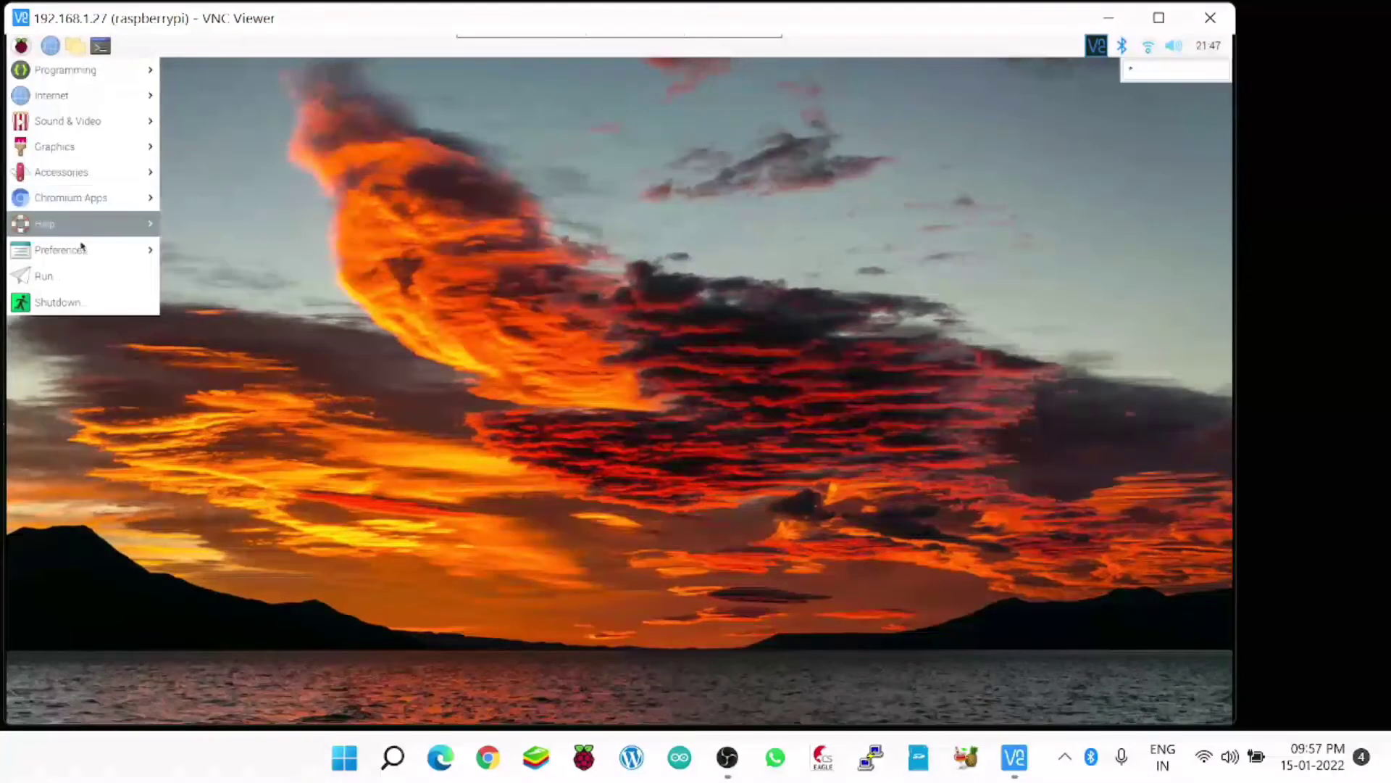
mouse_move(82, 246)
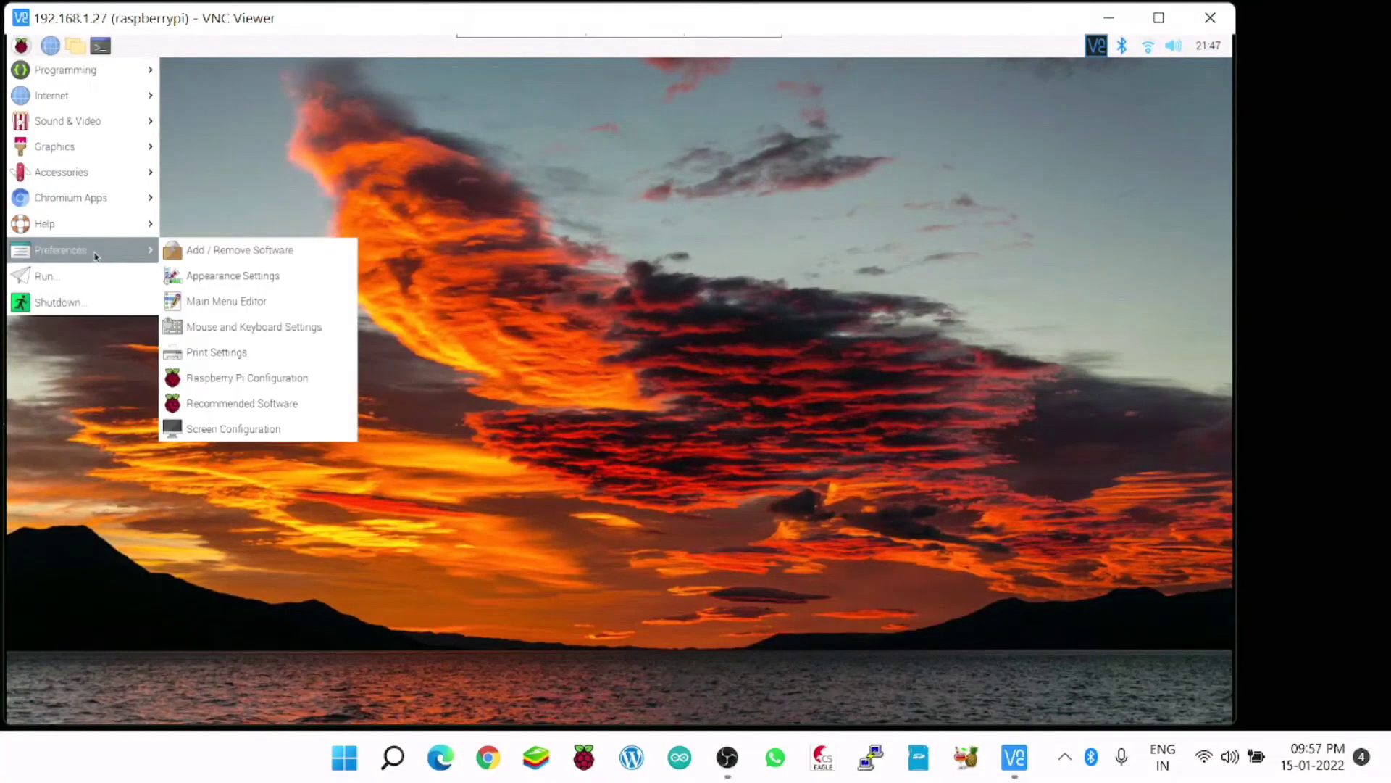
click(289, 385)
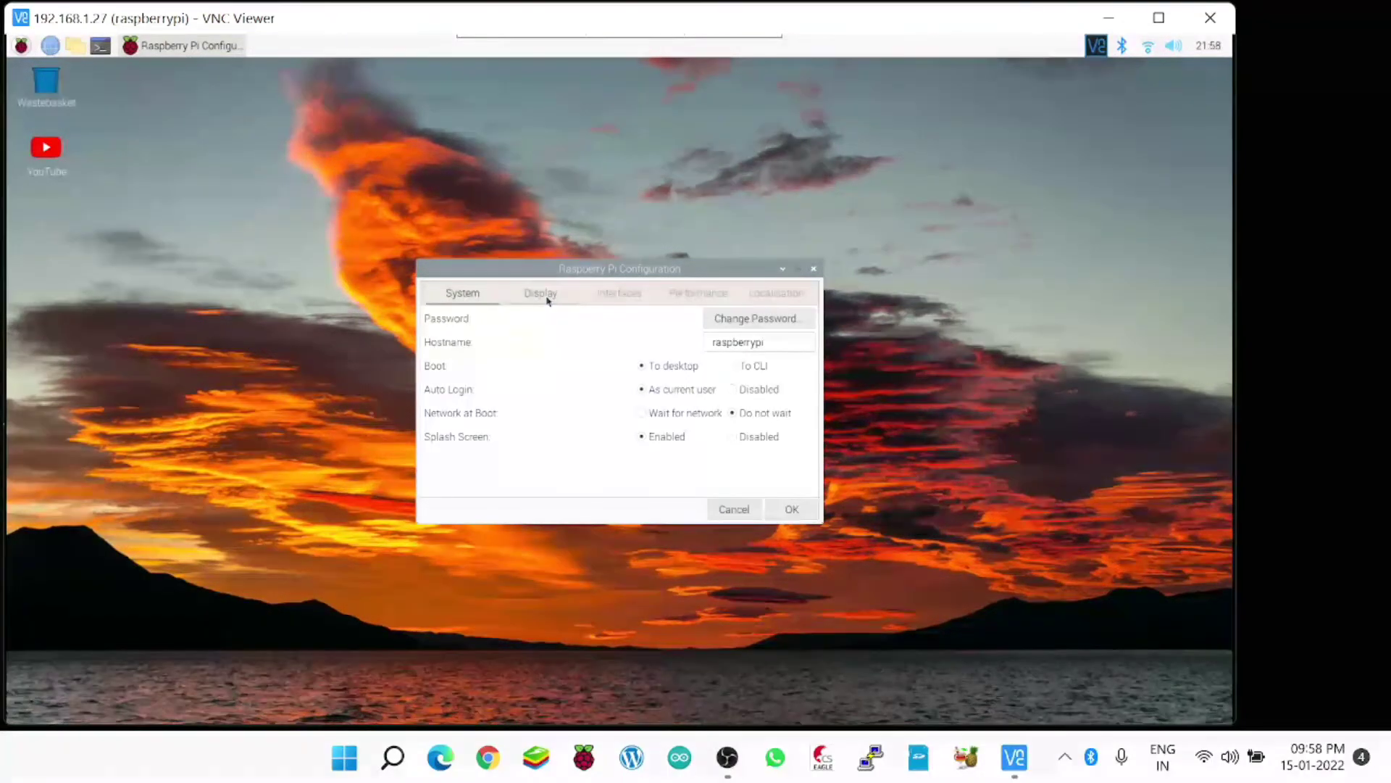
click(627, 300)
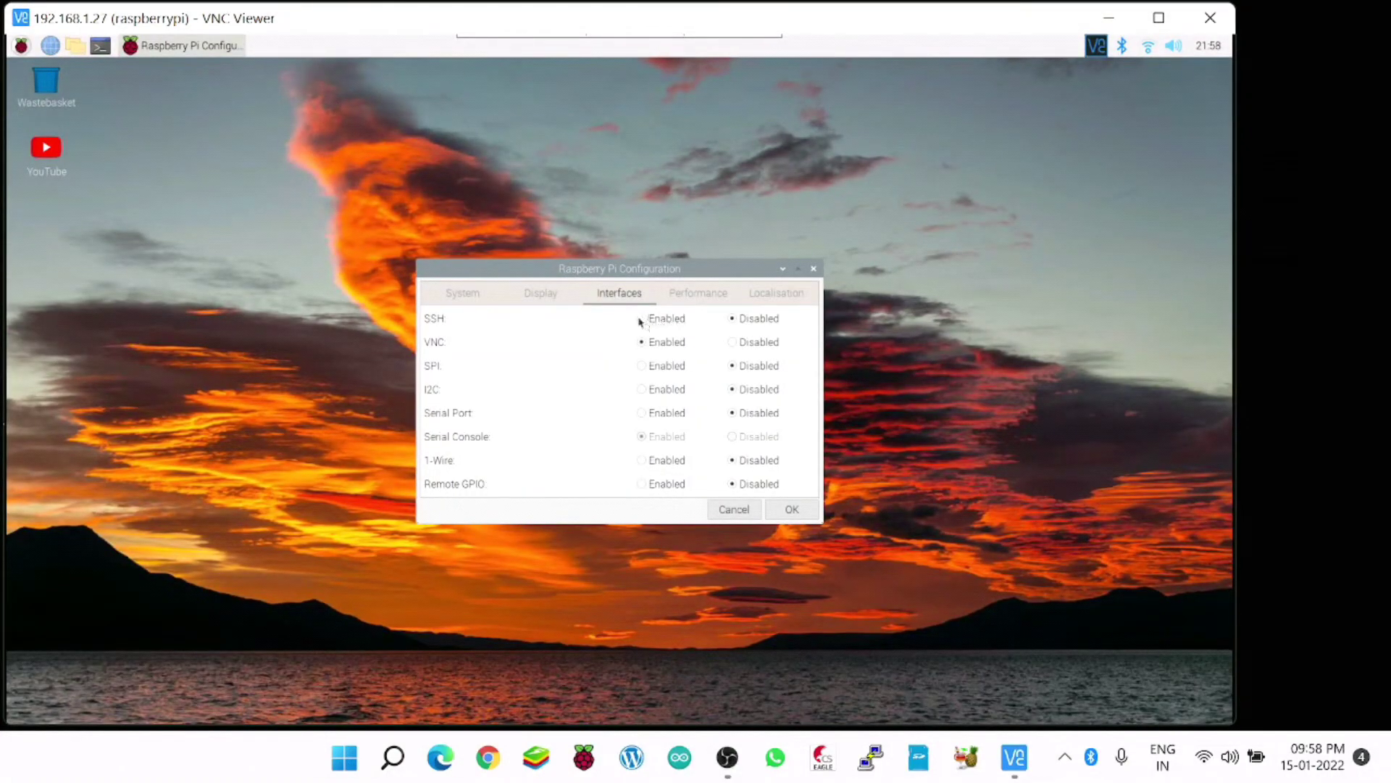
click(732, 345)
click(793, 507)
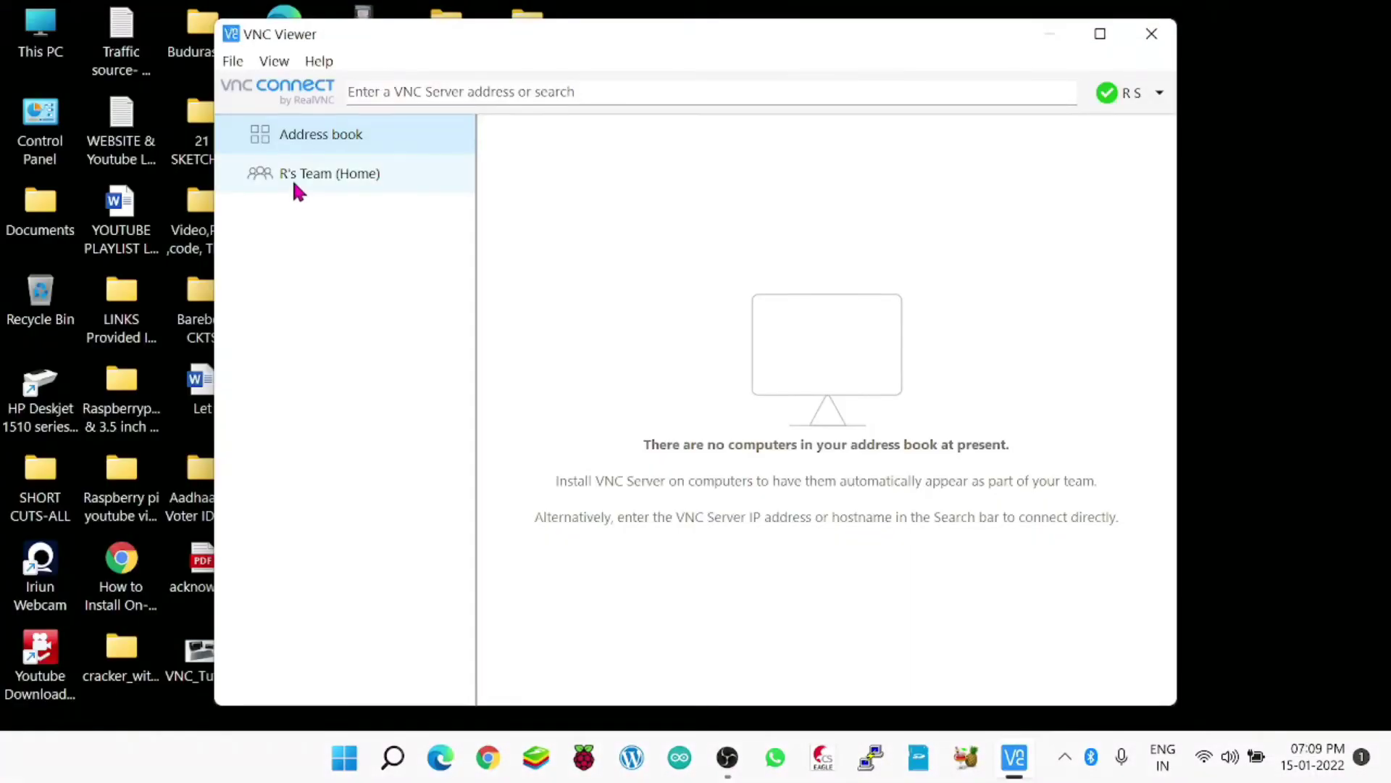
Switch between the team view and Address book, ending on the empty Address book with the address bar active.
click(296, 176)
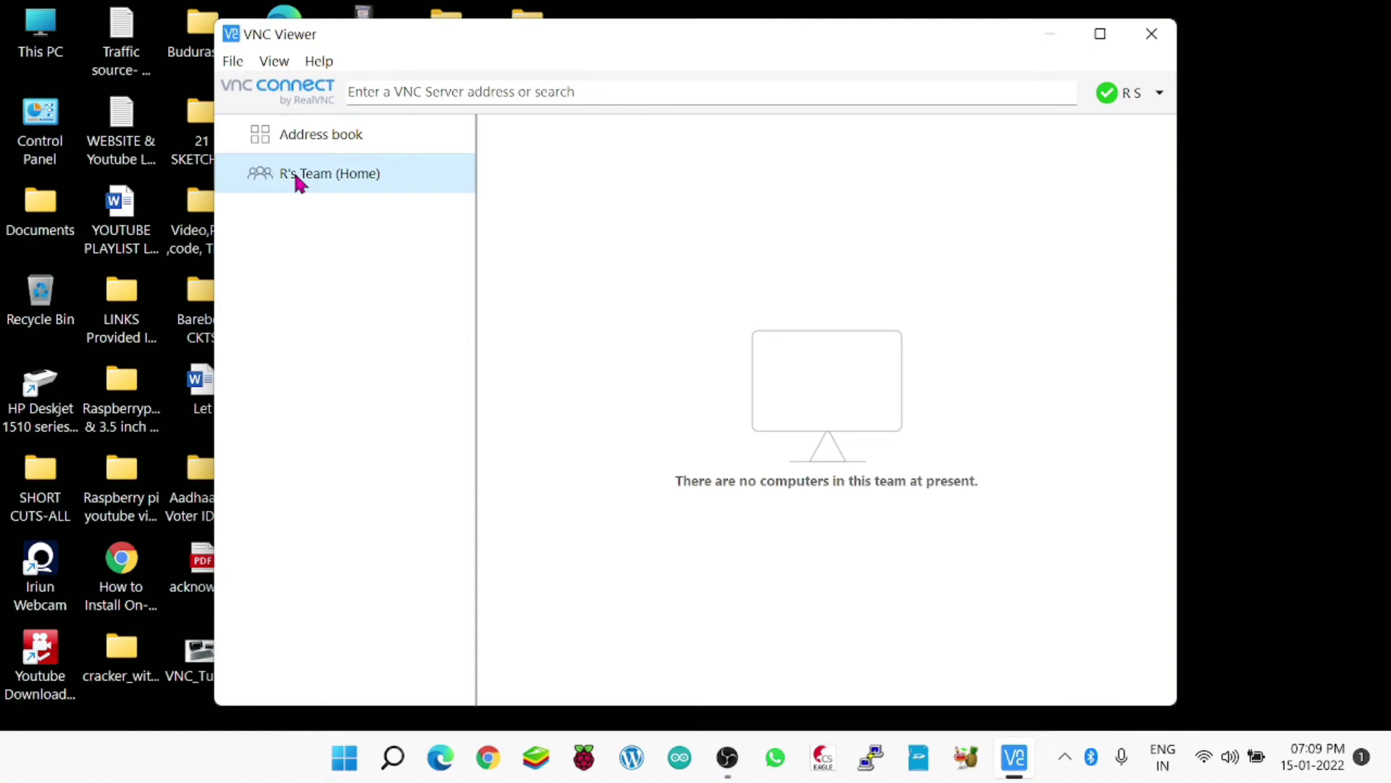
click(297, 137)
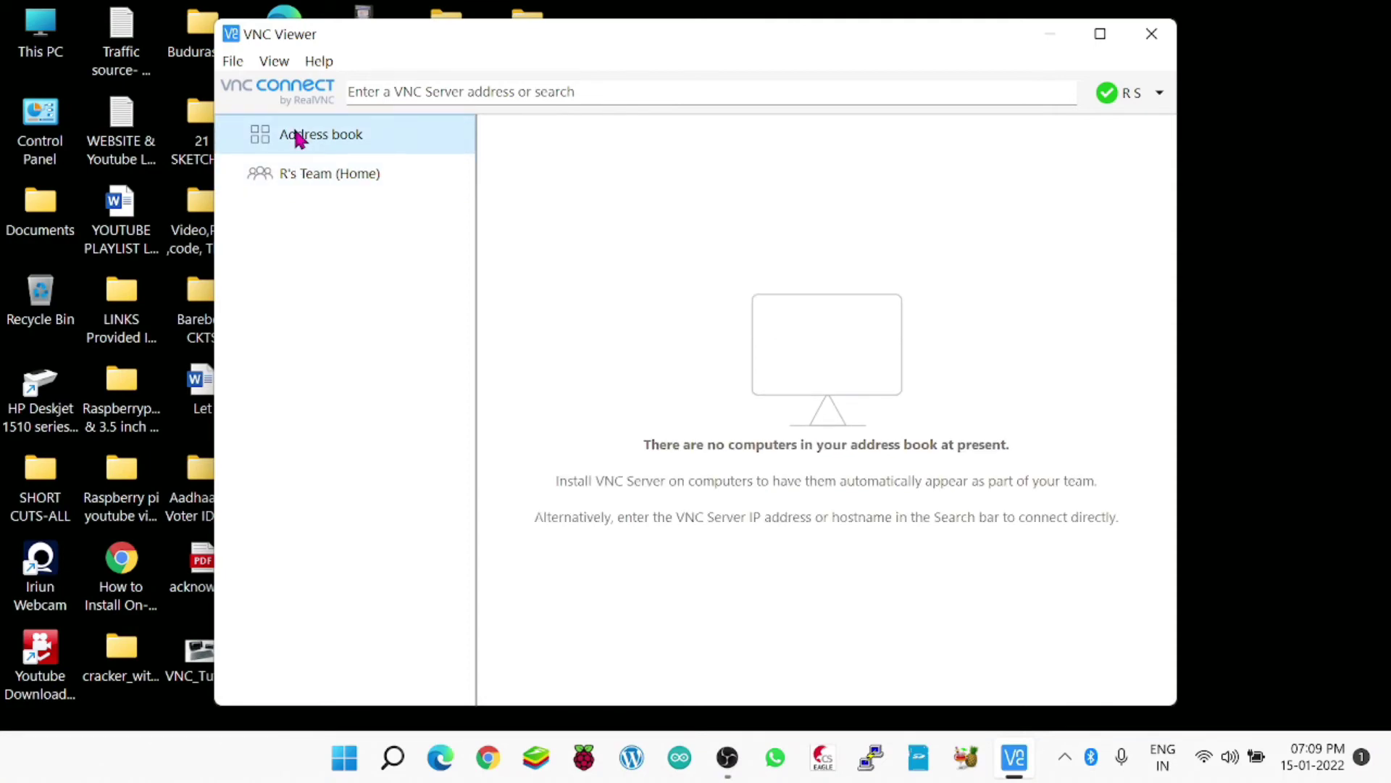
click(291, 180)
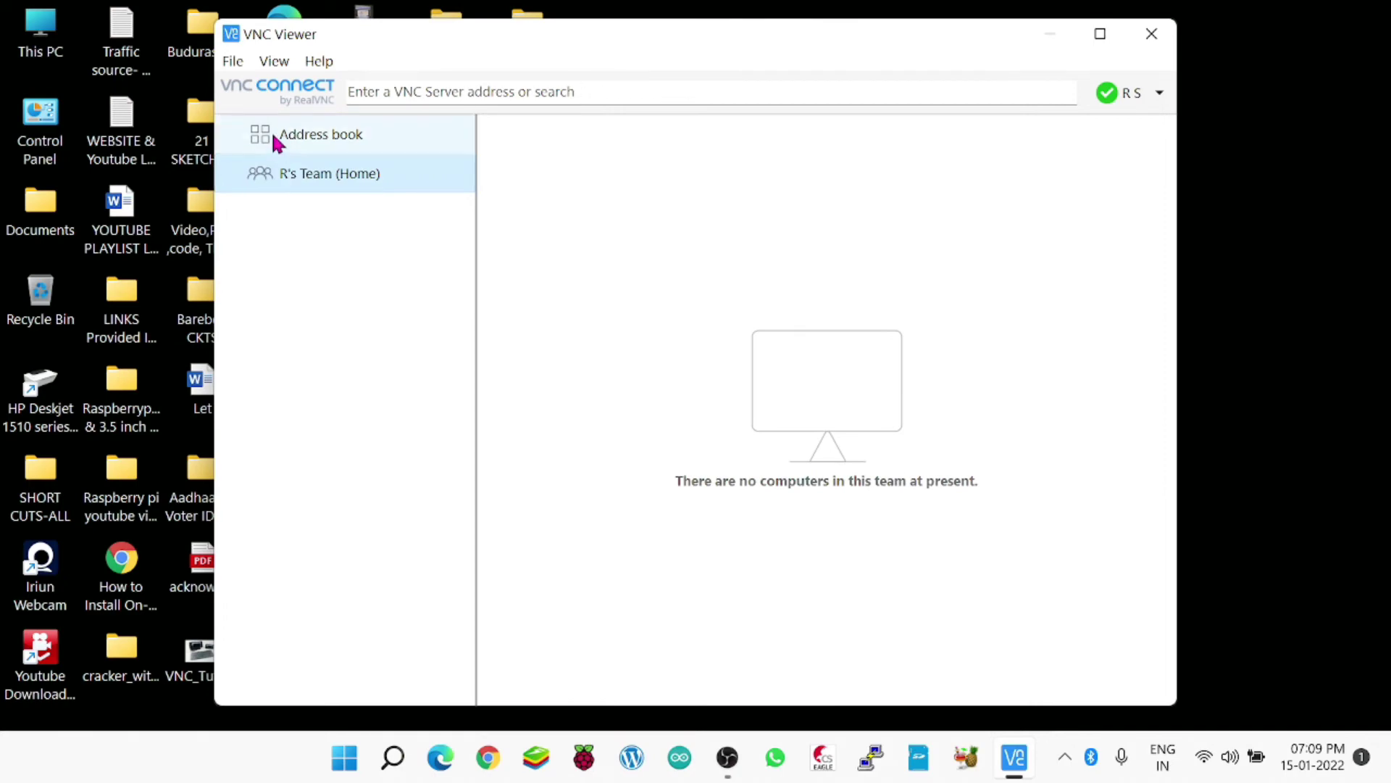
click(272, 134)
click(285, 184)
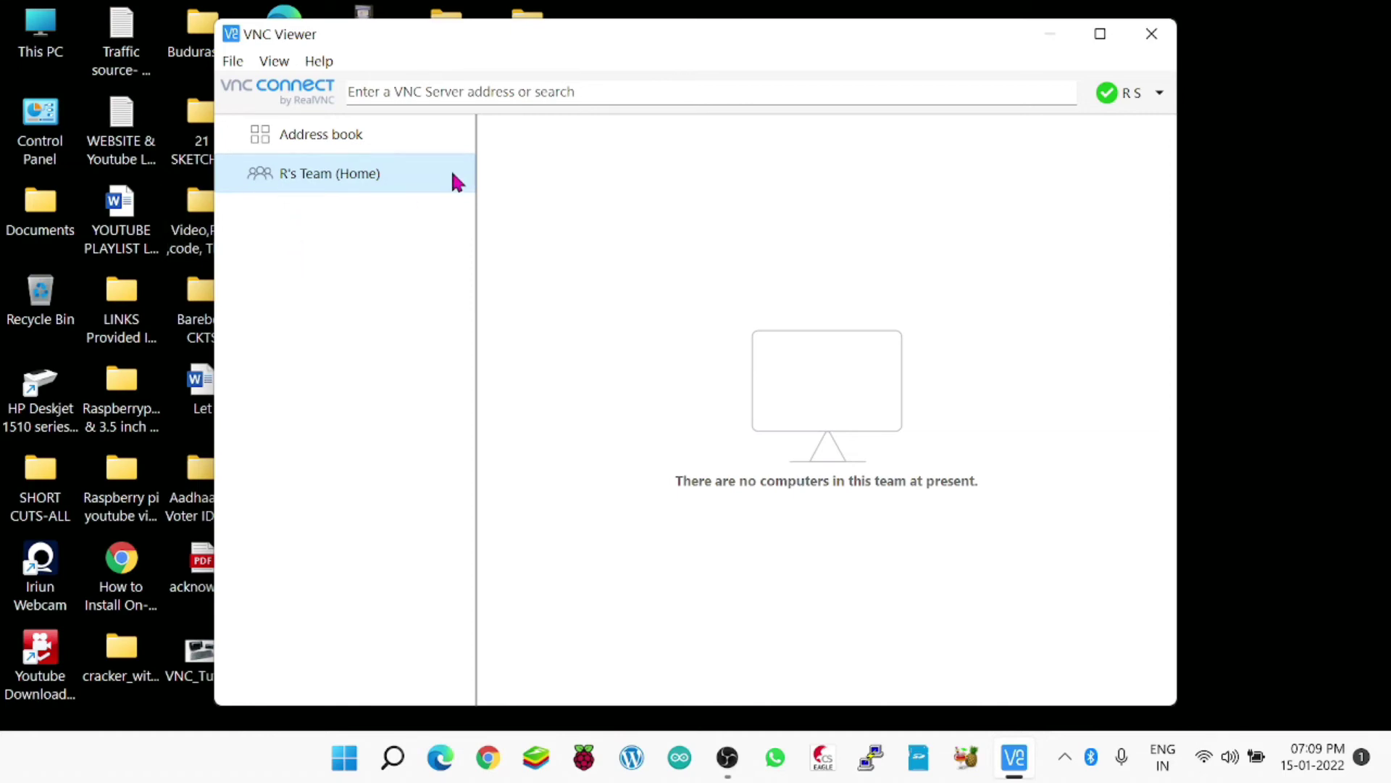
click(351, 139)
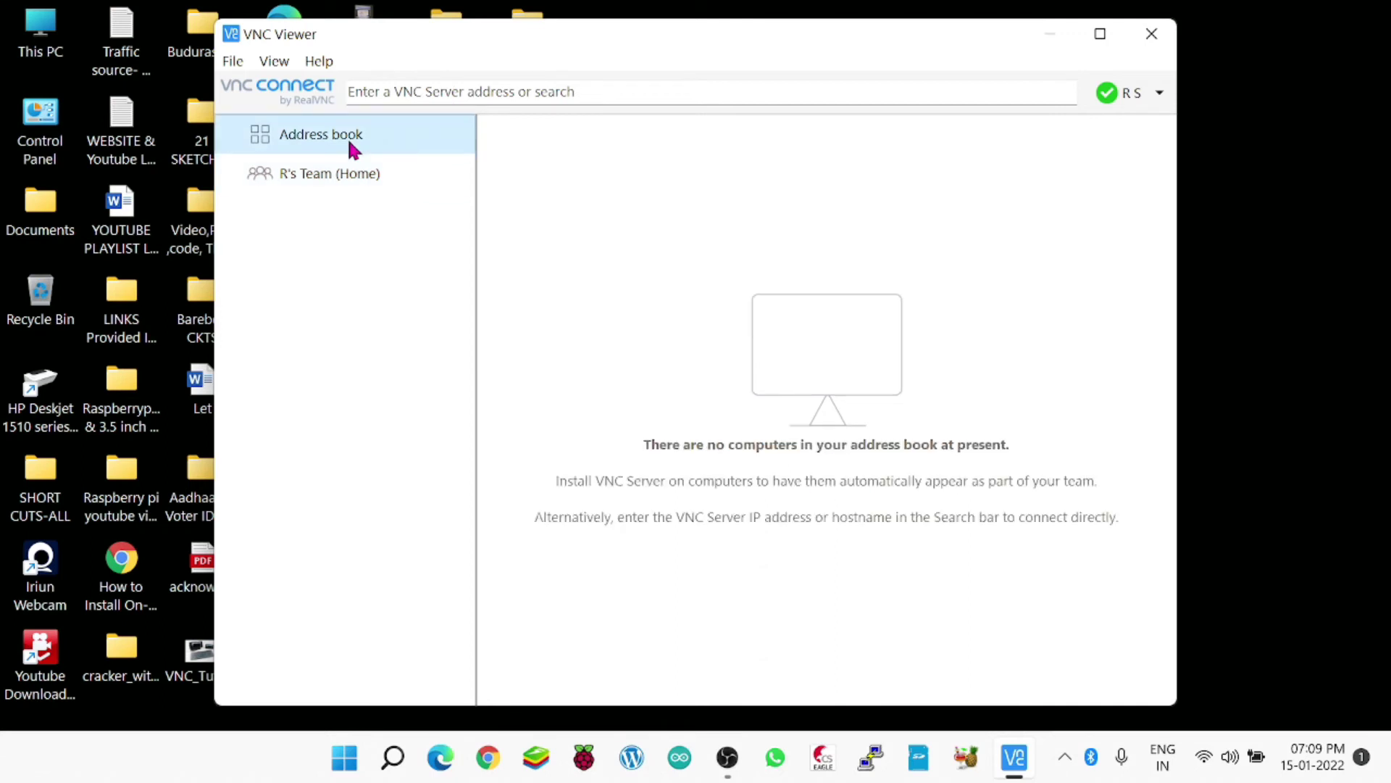
click(445, 92)
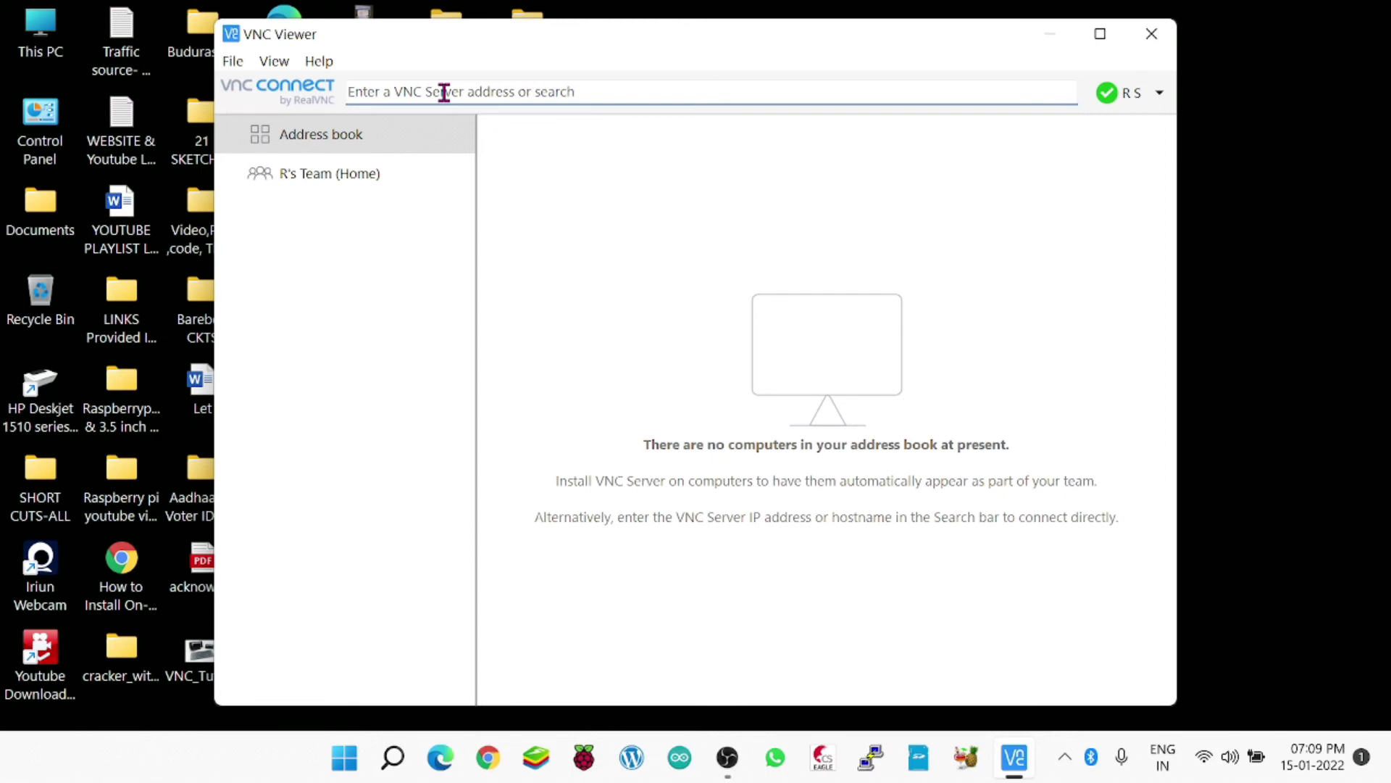
Connect to 192.168.1.20 and authenticate with the Pi's username and password.
text(192.)
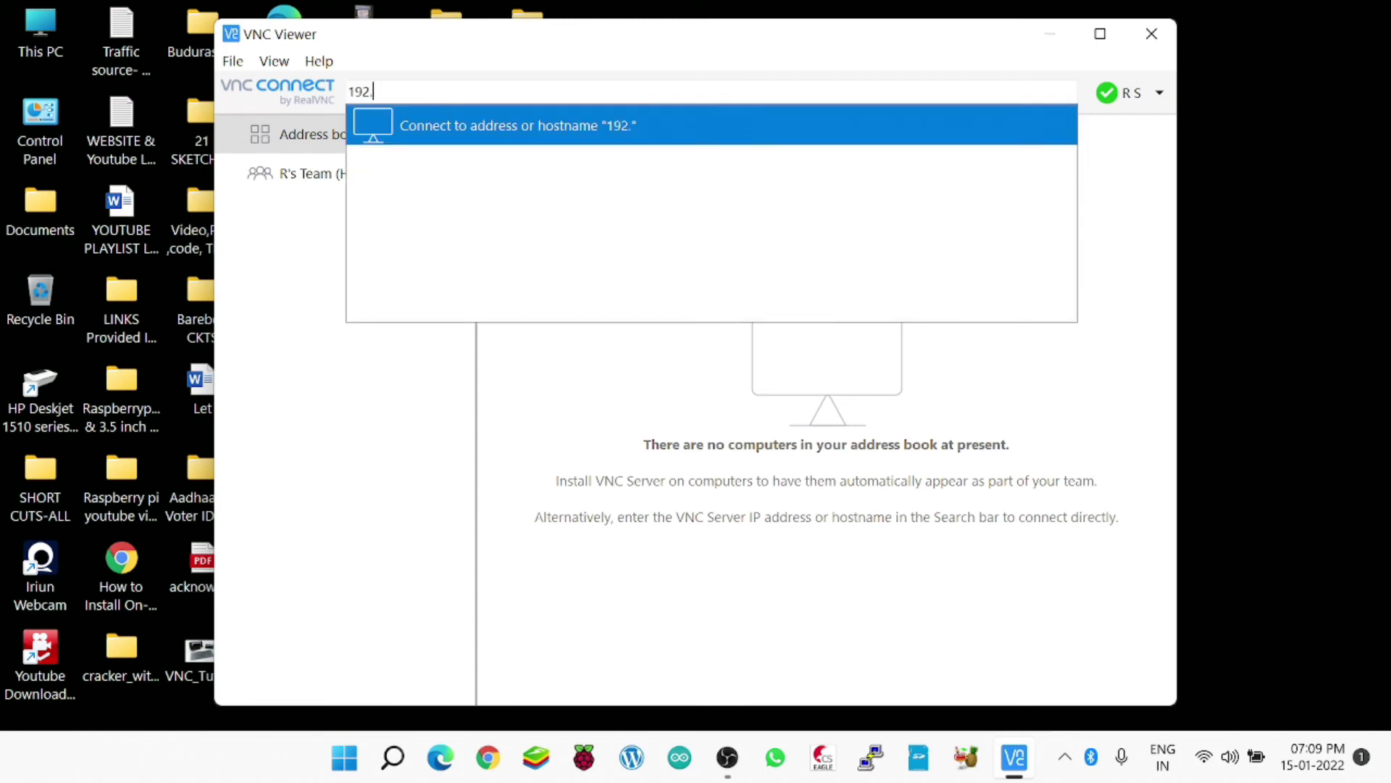
text(168.1.20)
click(712, 135)
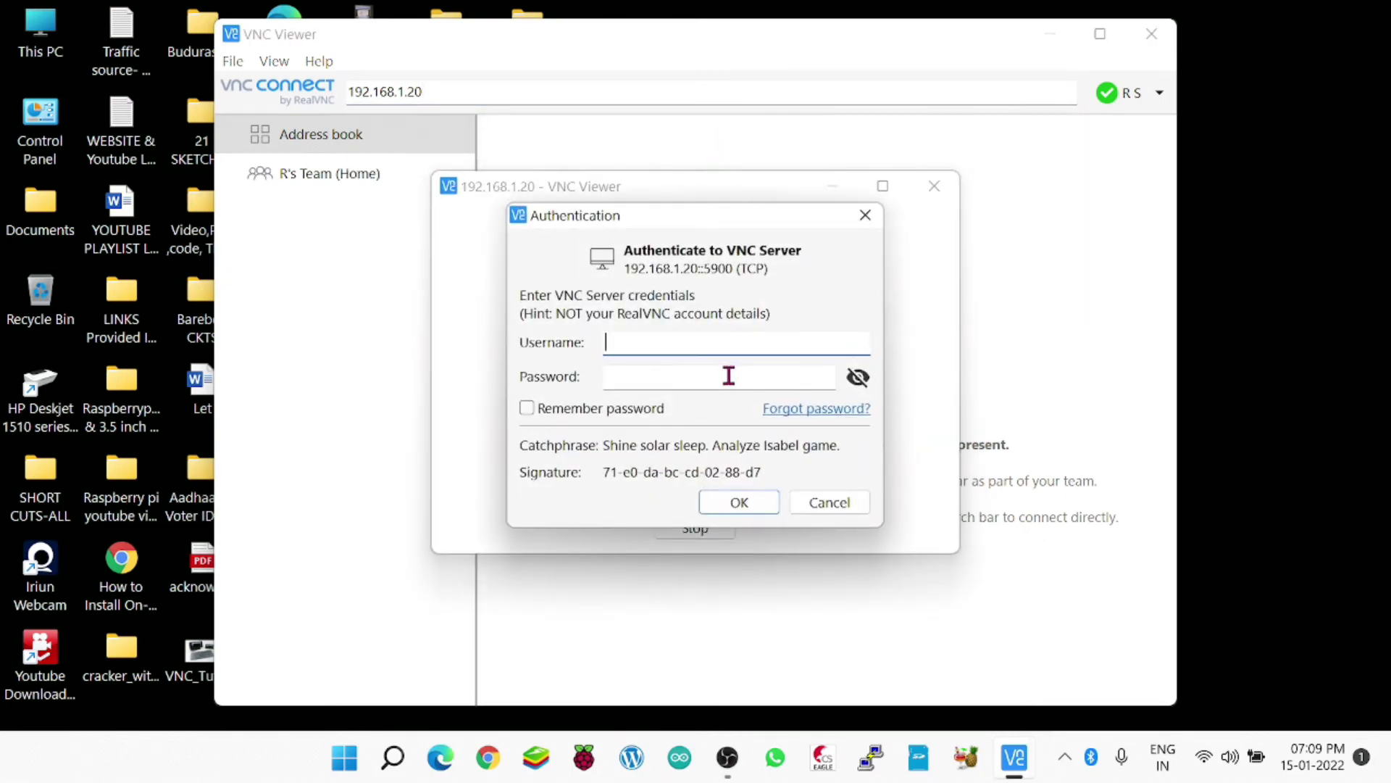
text(pi)
click(628, 378)
text(r)
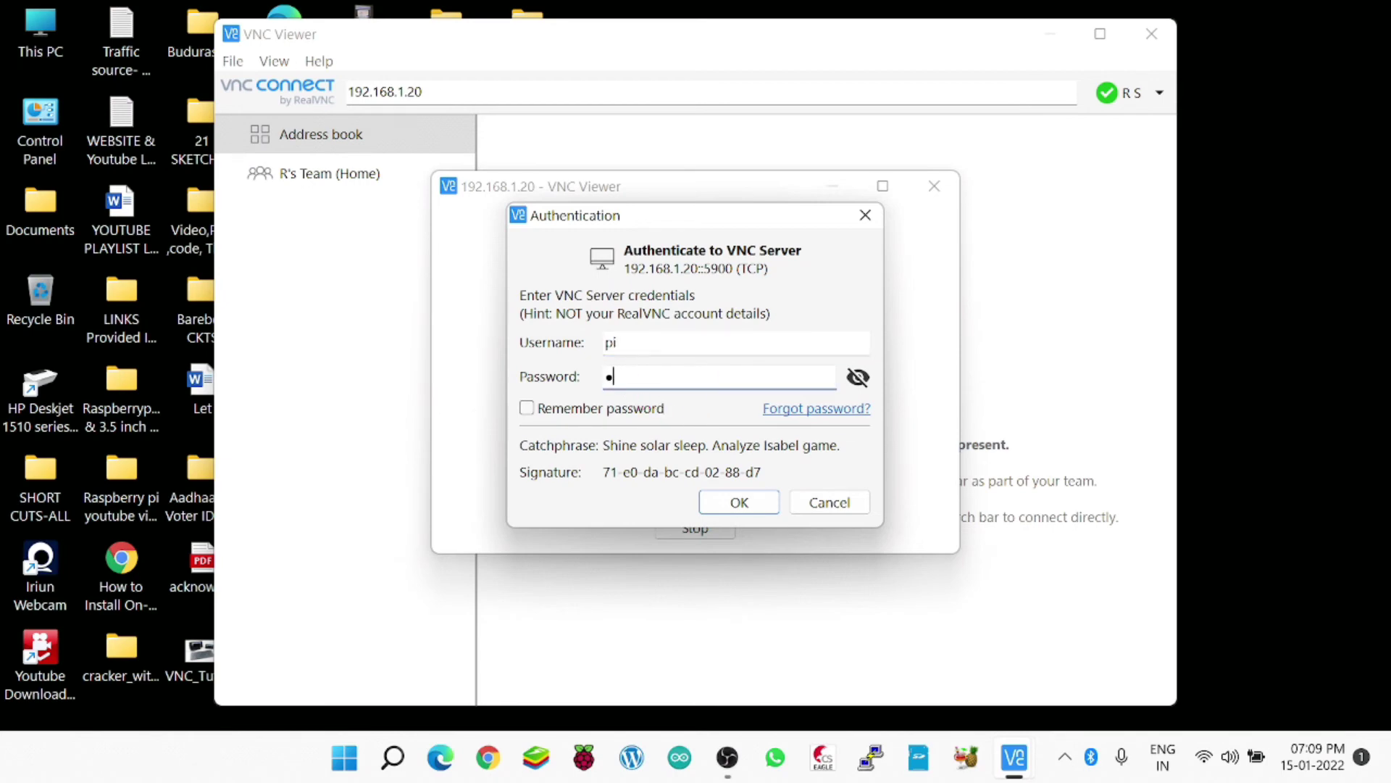
text(aspberrypi)
click(720, 503)
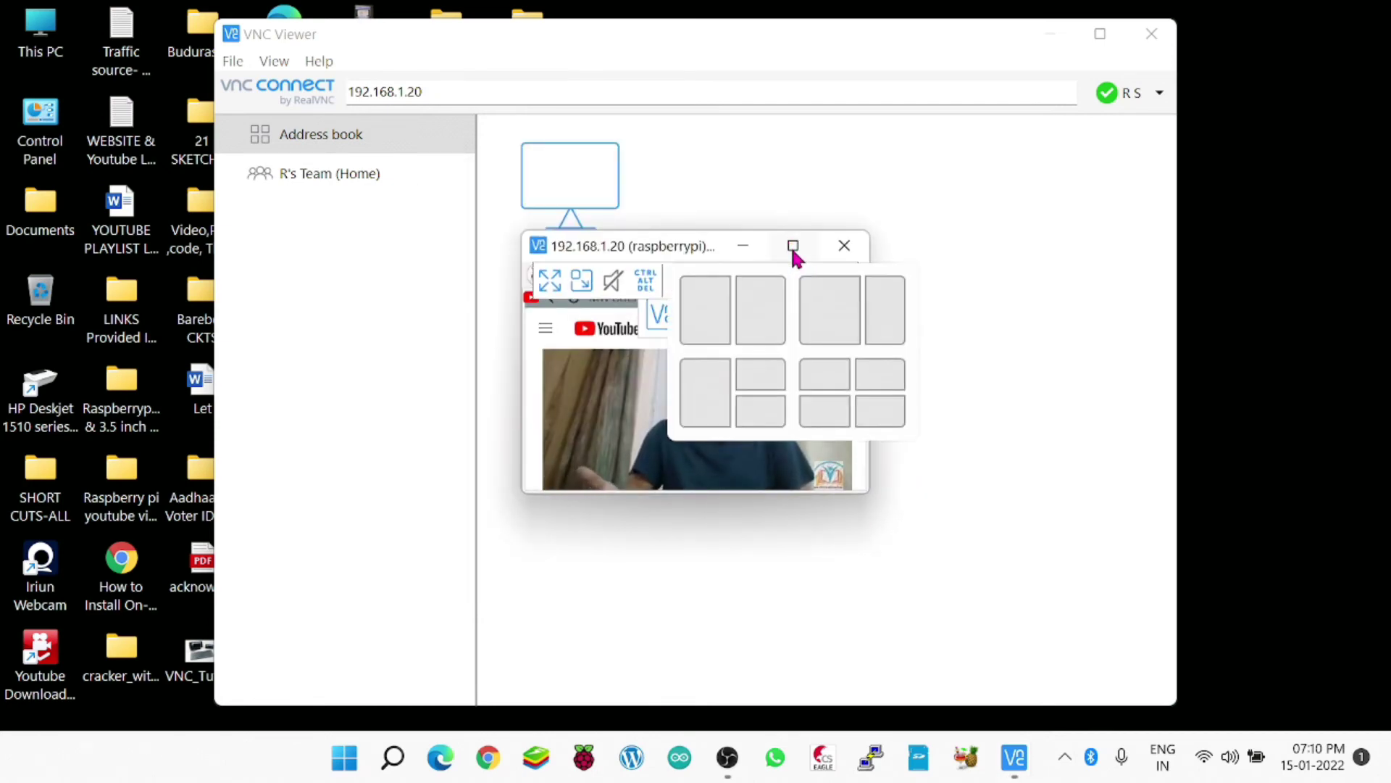
Minimize the main VNC Viewer window and resize the Pi session window.
click(1050, 34)
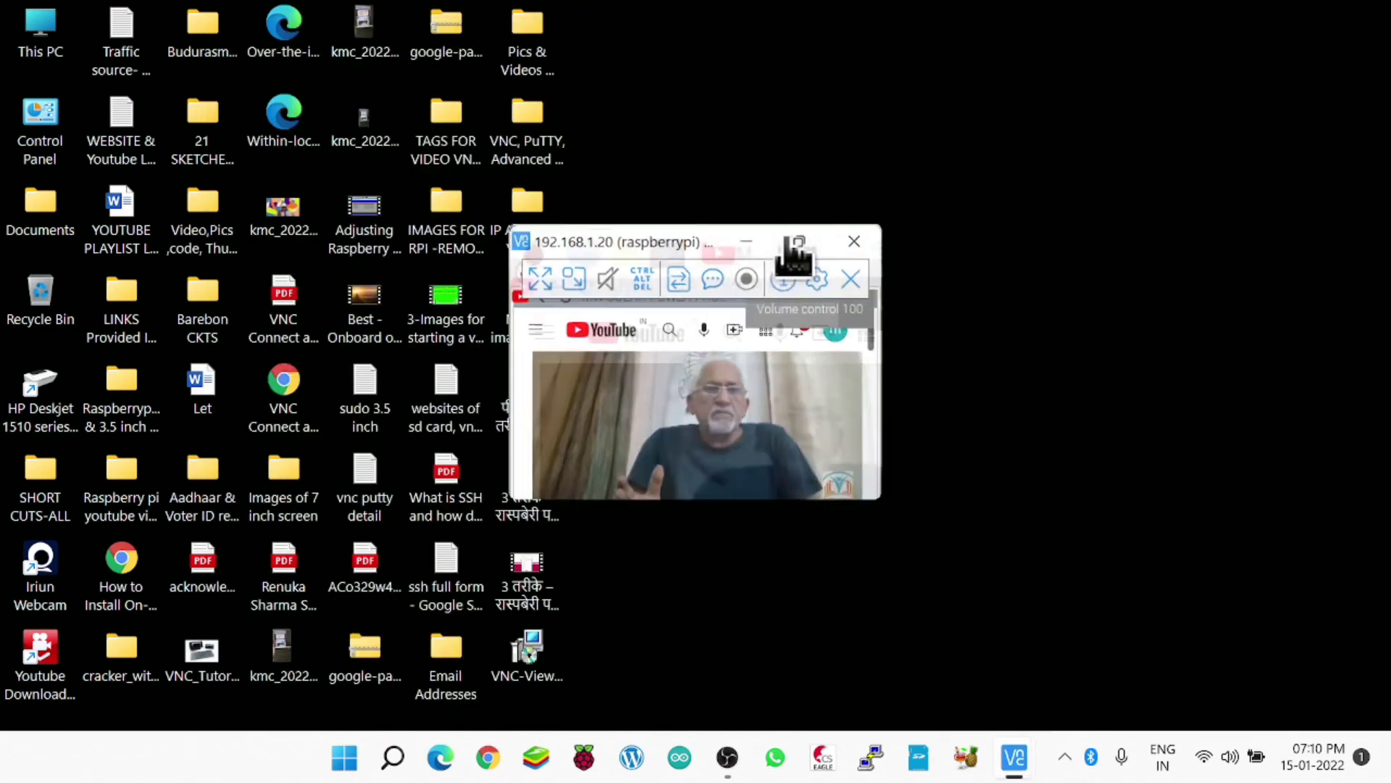
click(792, 246)
key(super+Down)
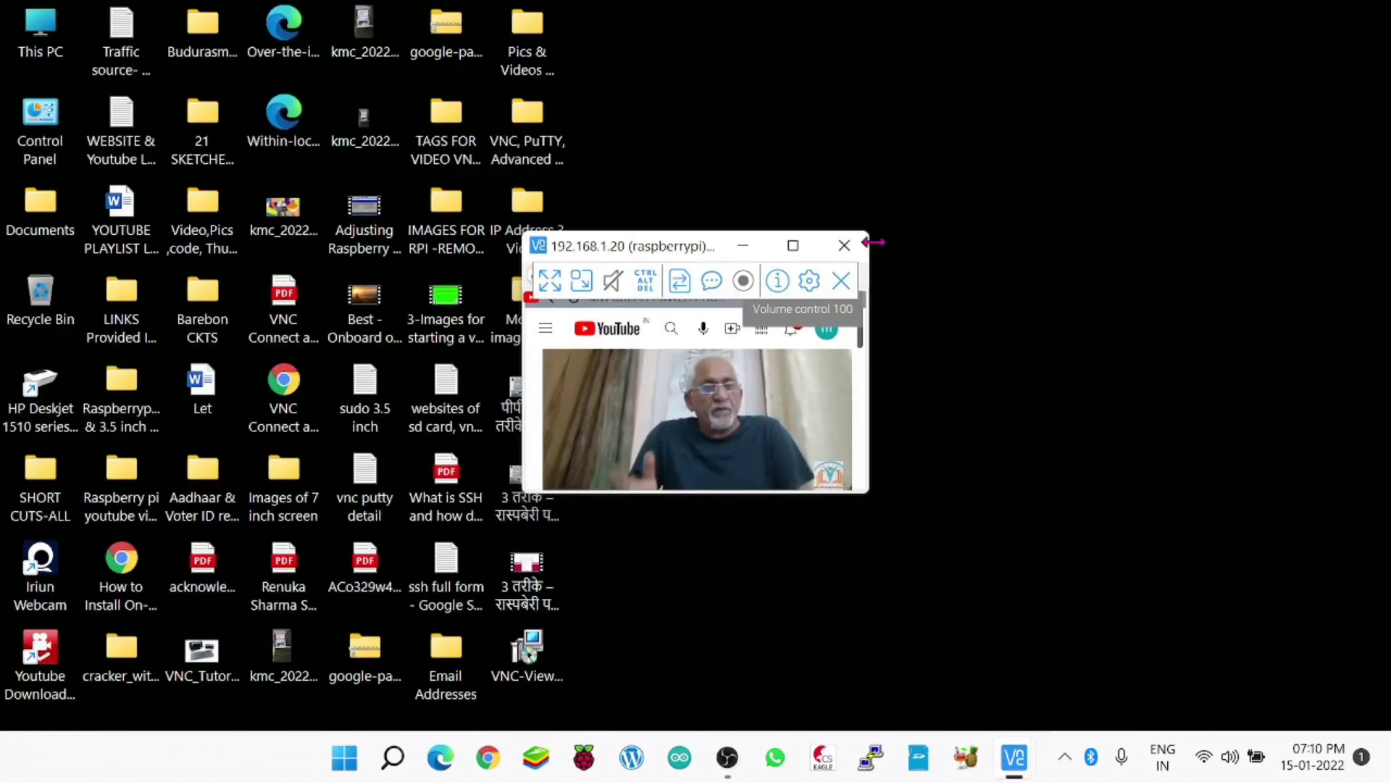